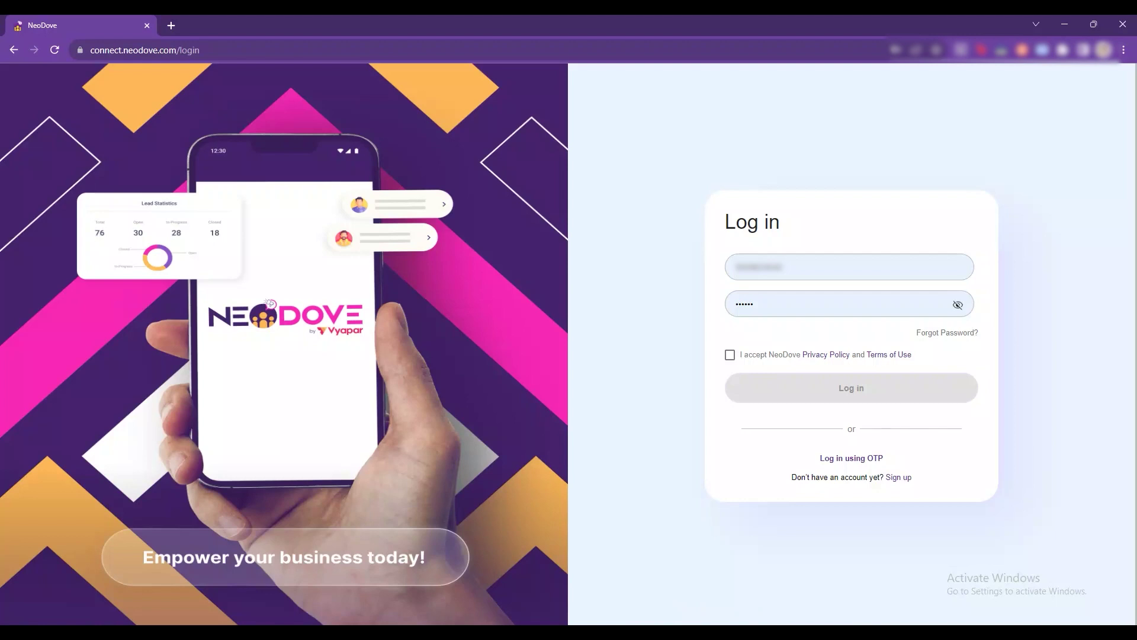
Step: Tick the box accepting NeoDove's Privacy Policy and Terms of Use on the login page
{"action": "left_click", "coordinate": [730, 355]}
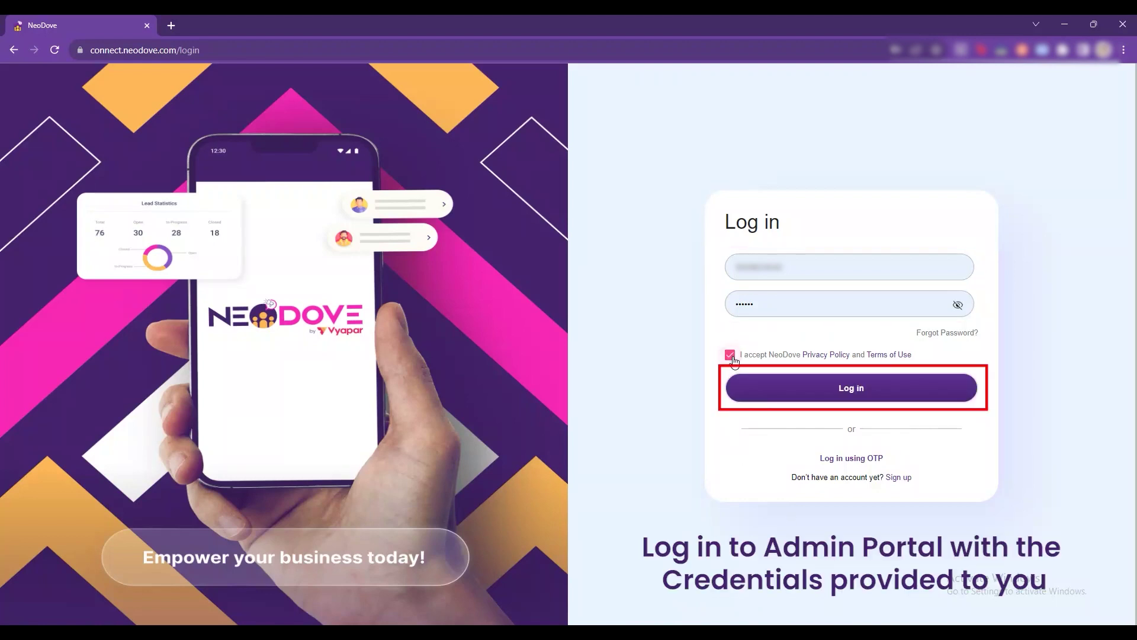
Step: Log in to the admin portal and open Contacts from the left sidebar
{"action": "left_click", "coordinate": [763, 387]}
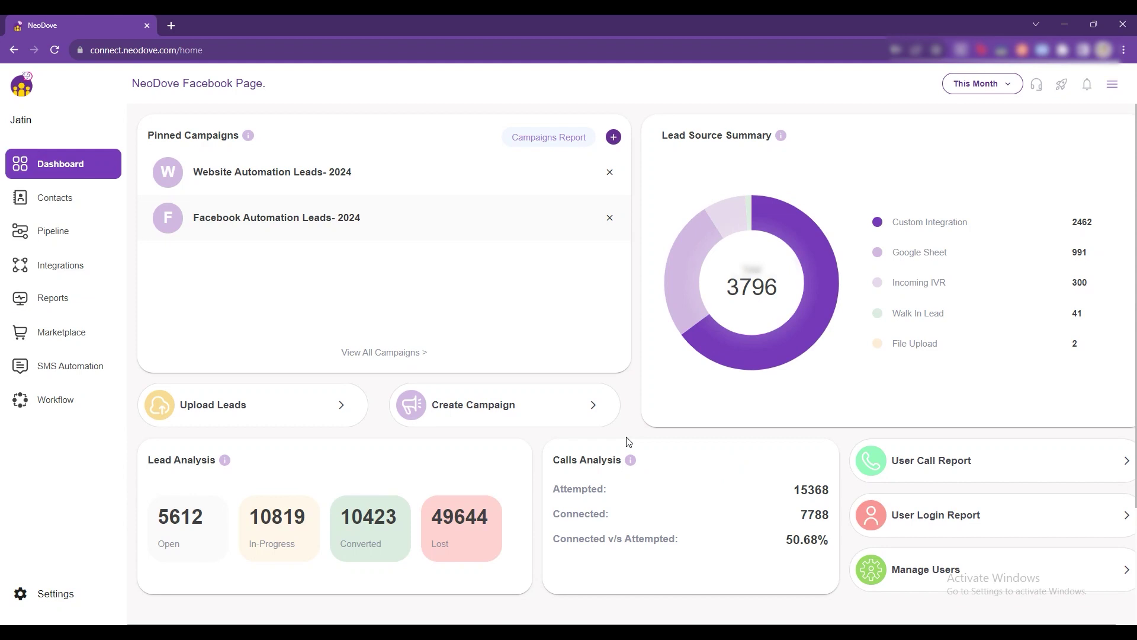
{"action": "left_click", "coordinate": [83, 198]}
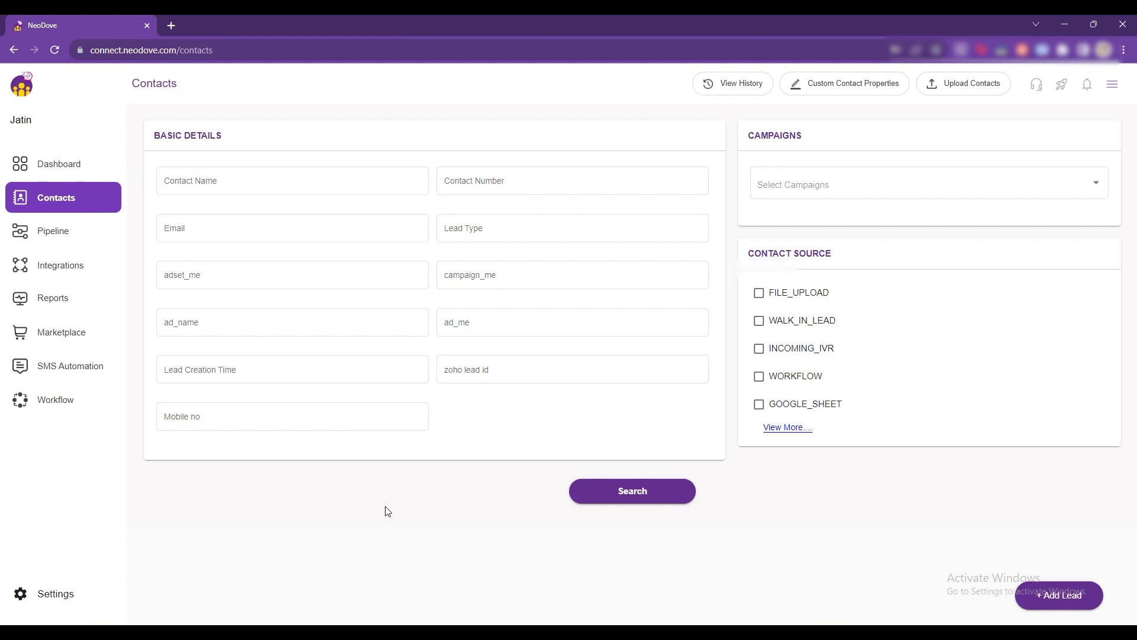
{"action": "left_click", "coordinate": [966, 88]}
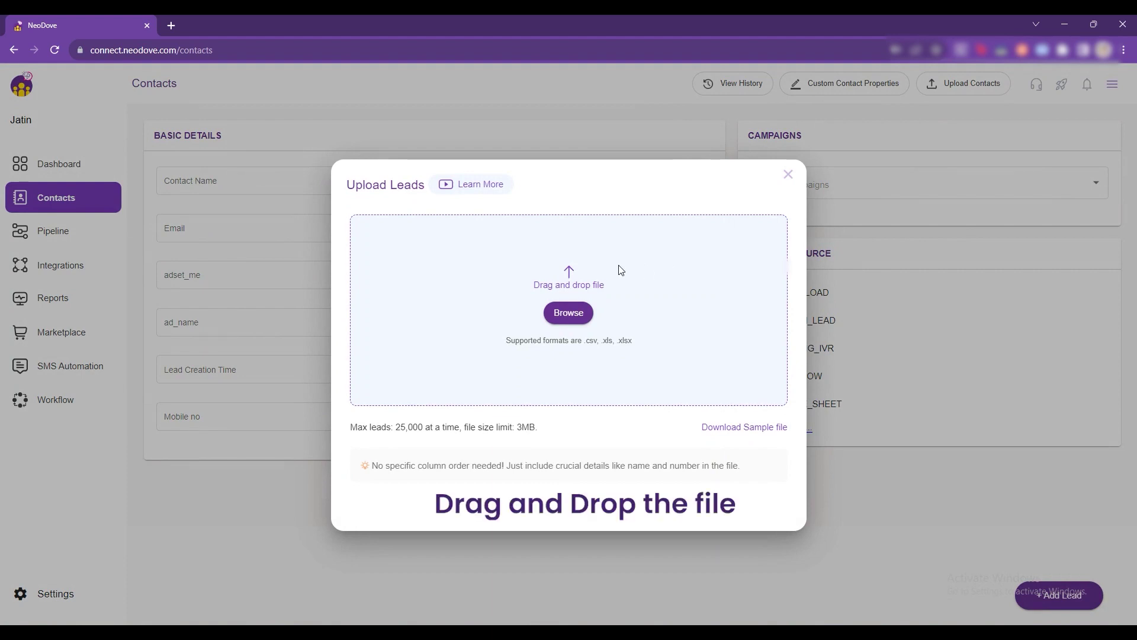
{"action": "left_click", "coordinate": [788, 175]}
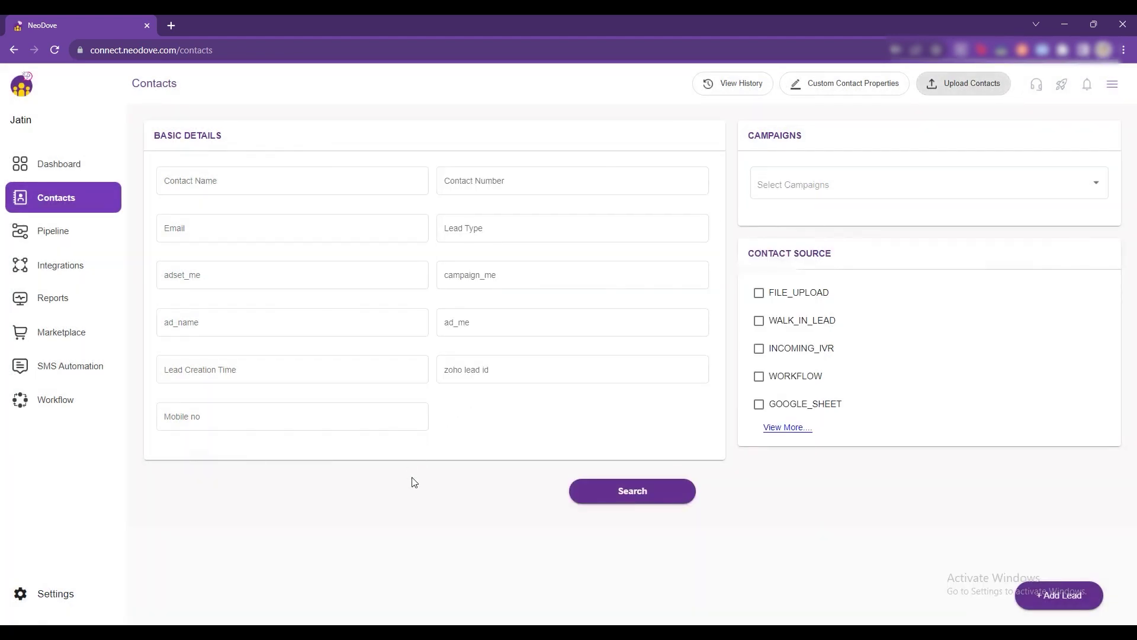
Step: Visit the Integrations page, then view all campaigns across every pipeline
{"action": "left_click", "coordinate": [87, 273]}
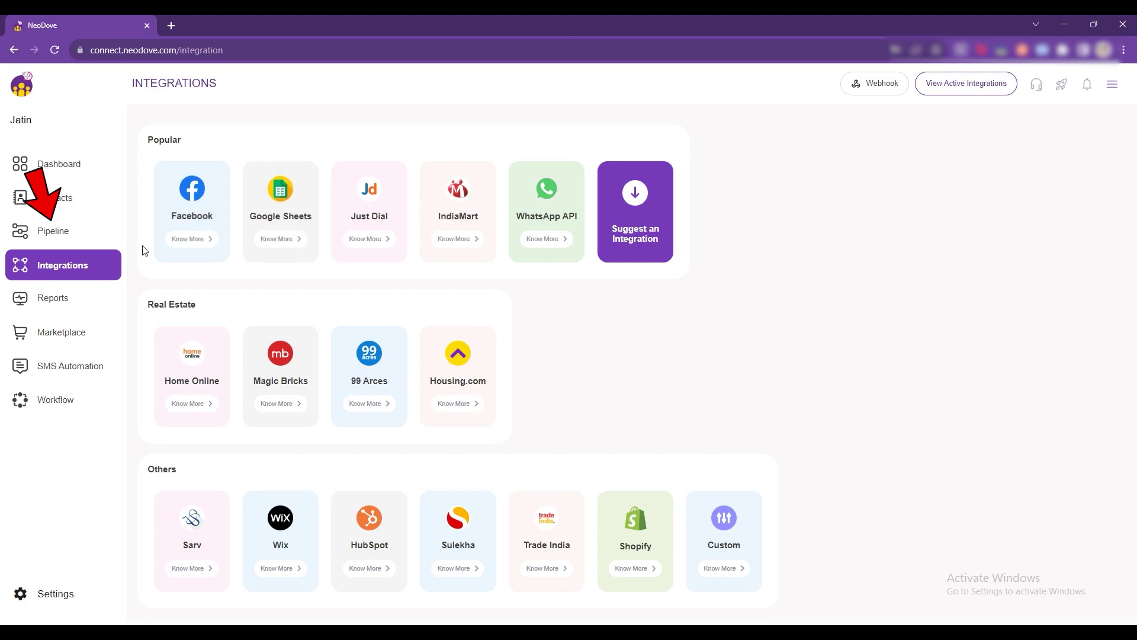
{"action": "left_click", "coordinate": [57, 234]}
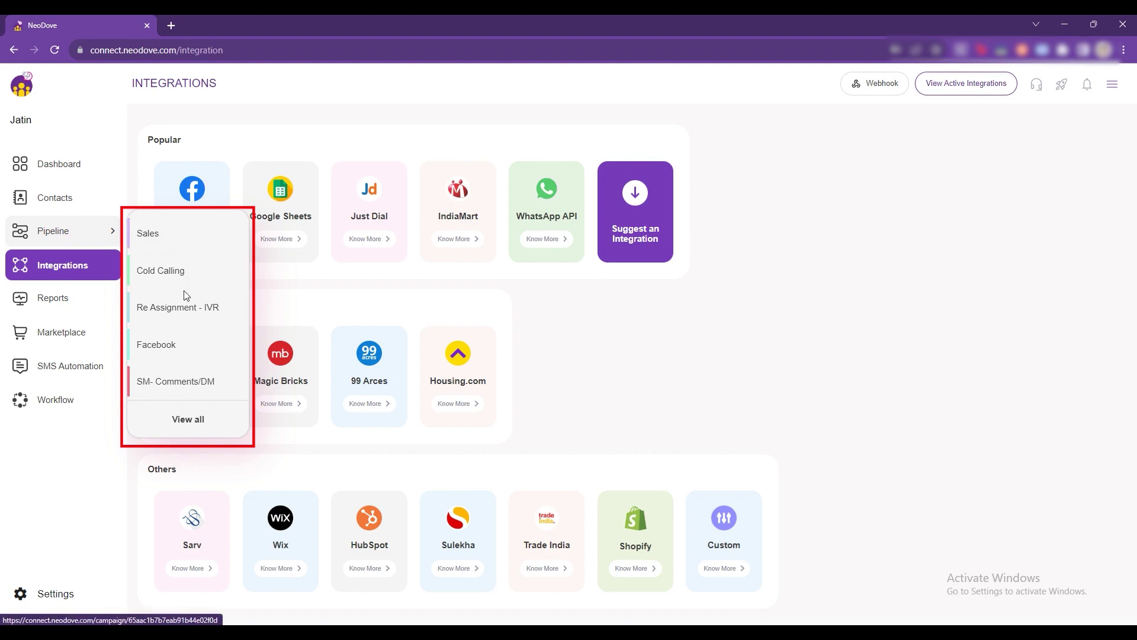
{"action": "left_click", "coordinate": [188, 428]}
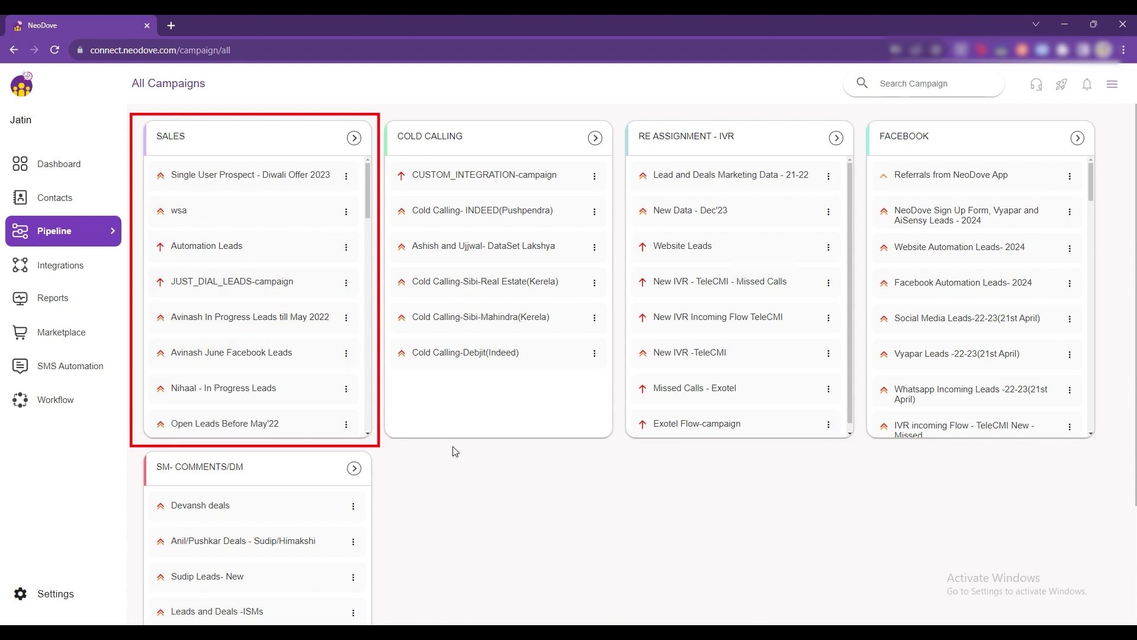
Step: Open the Facebook pipeline and its Manage Pipelines stage settings
{"action": "left_click", "coordinate": [107, 237]}
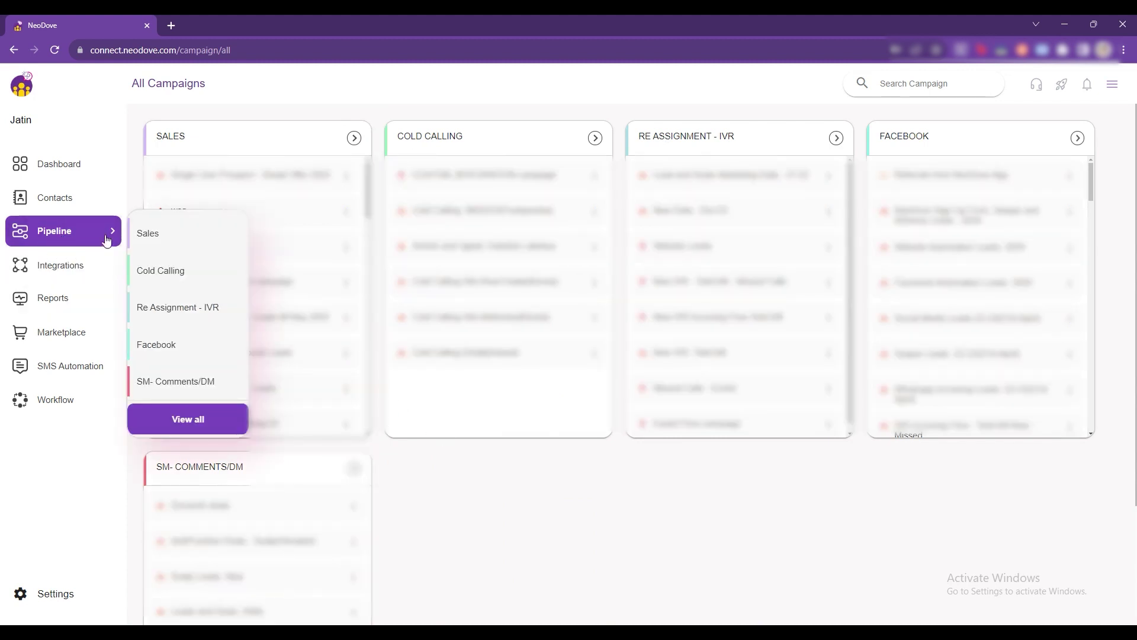
{"action": "left_click", "coordinate": [158, 347]}
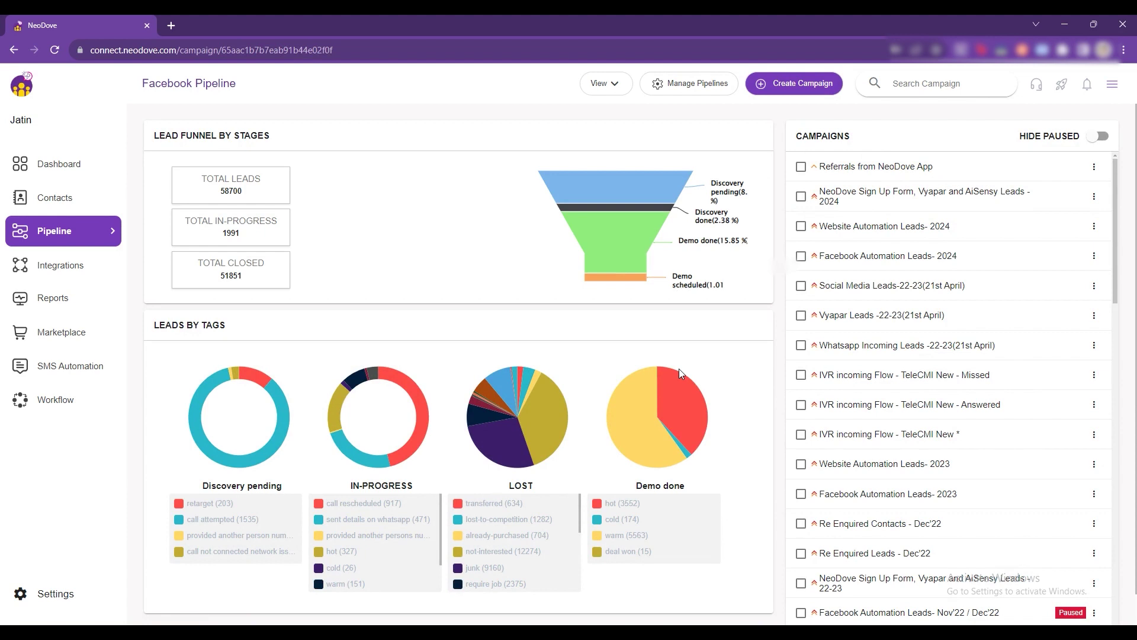
{"action": "left_click", "coordinate": [677, 94]}
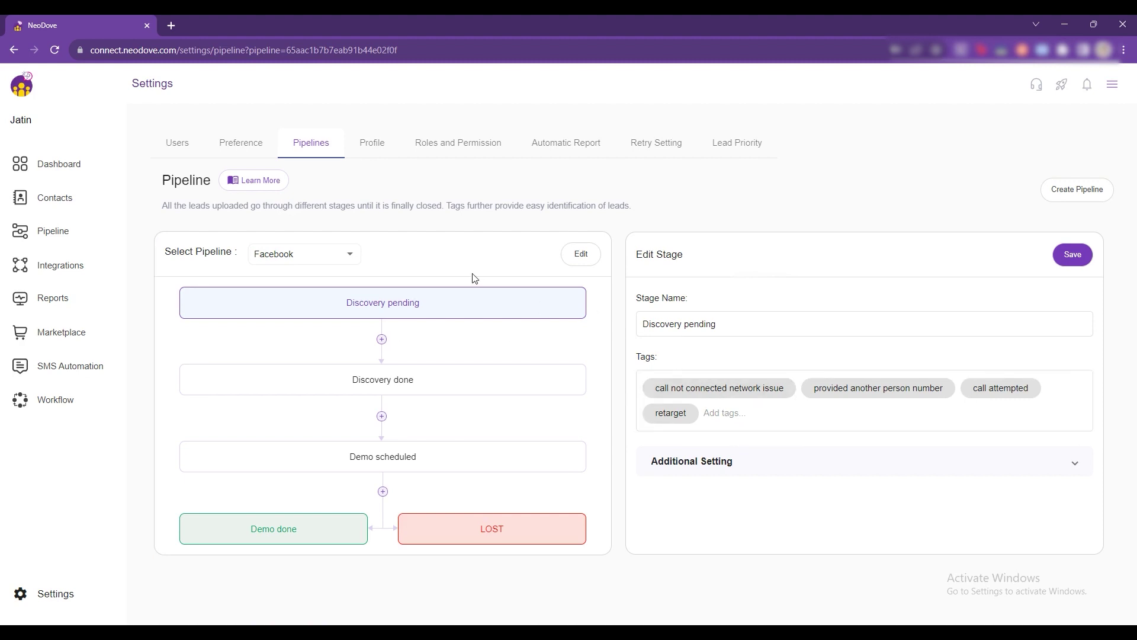
Step: Go back to the Facebook Pipeline dashboard and launch Create Campaign
{"action": "left_click", "coordinate": [13, 50]}
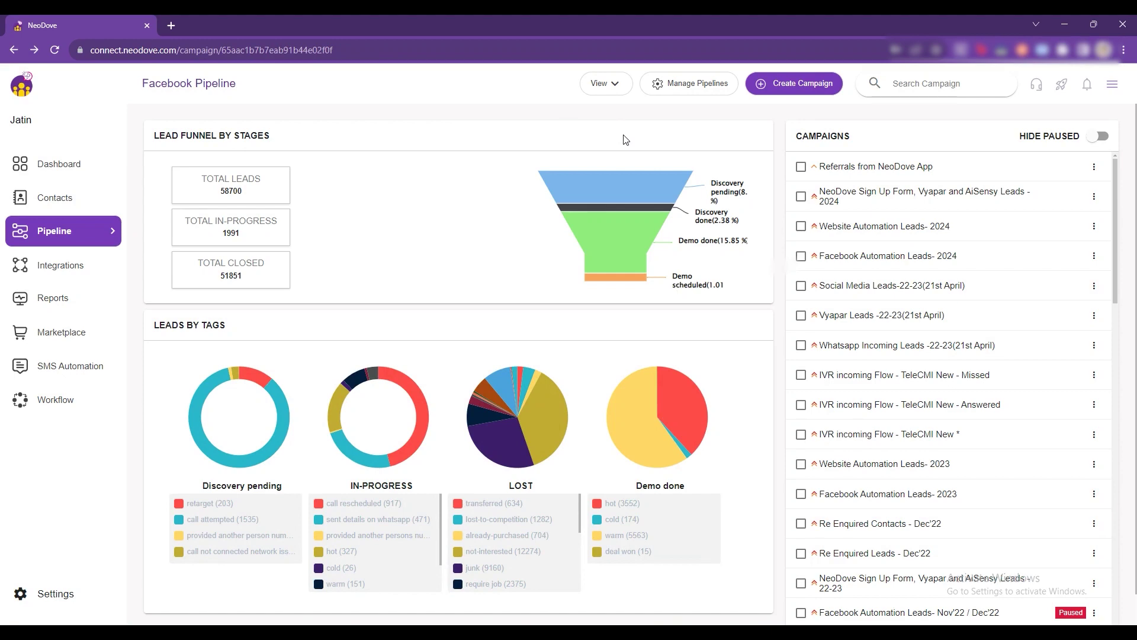
{"action": "left_click", "coordinate": [777, 91]}
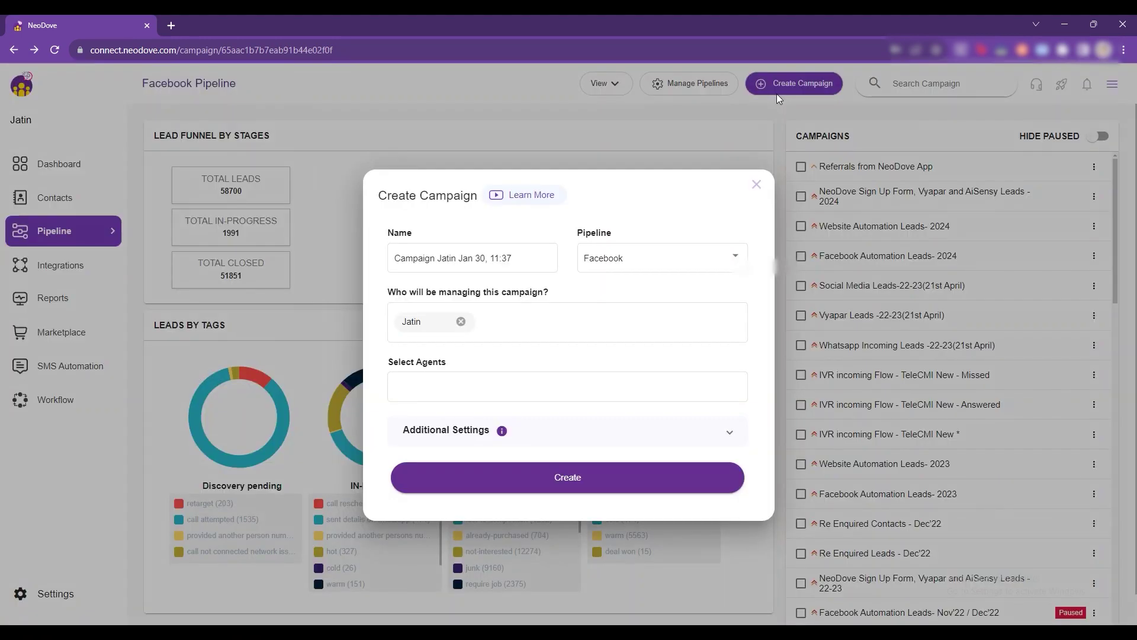
Step: Check the default name, Facebook pipeline, manager and agent lists without changing anything
{"action": "left_click", "coordinate": [501, 257]}
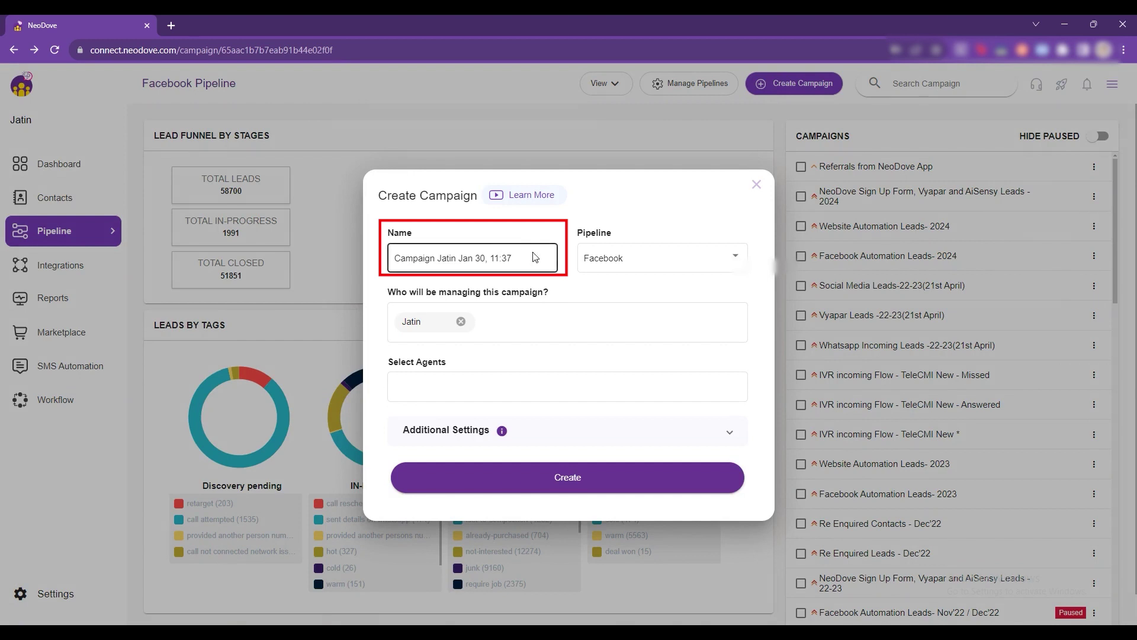
{"action": "left_click", "coordinate": [616, 258]}
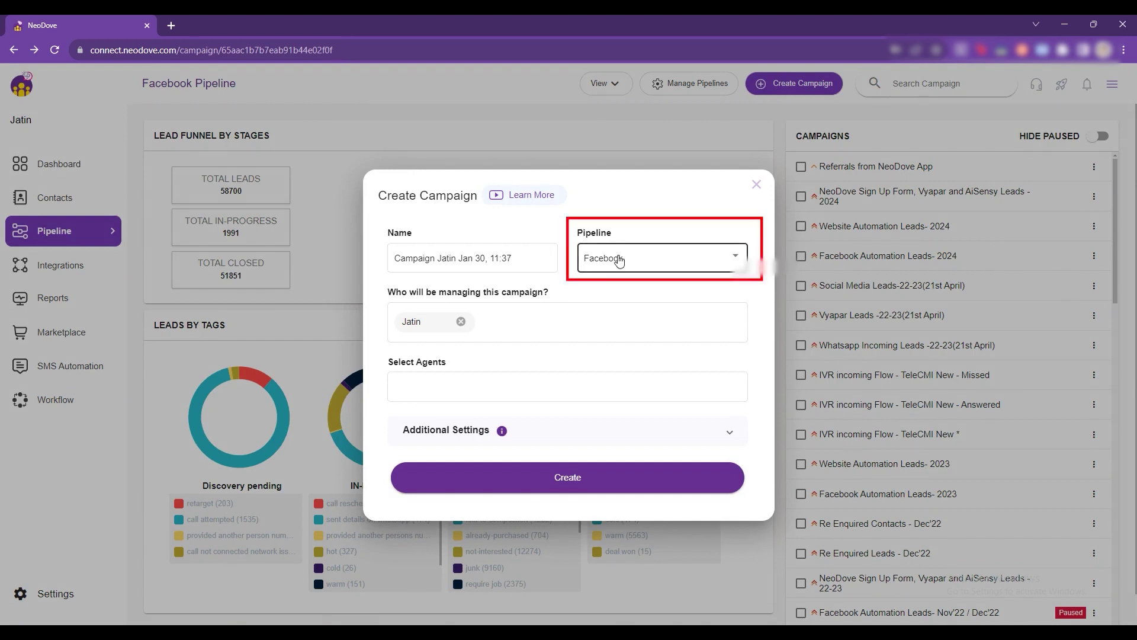
{"action": "left_click", "coordinate": [525, 317]}
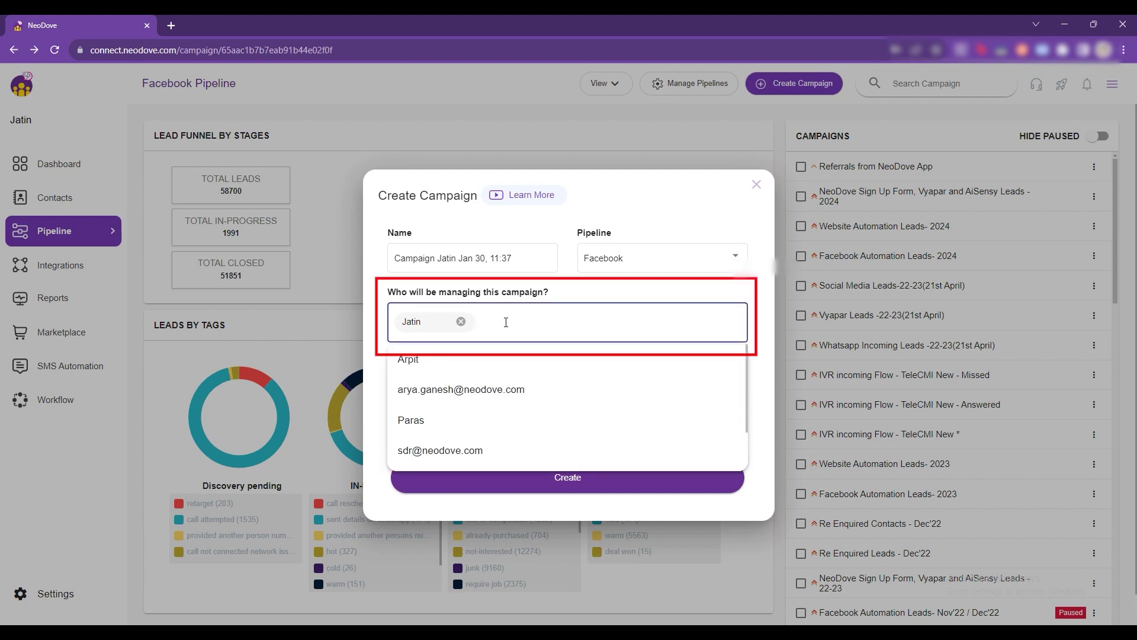
{"action": "left_click", "coordinate": [554, 302]}
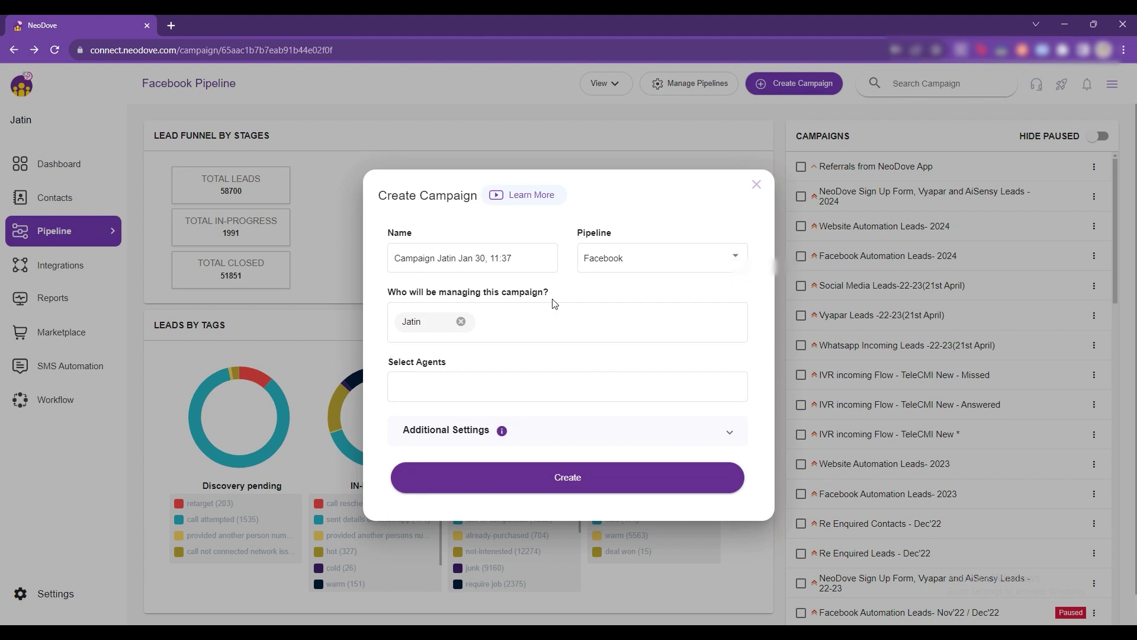
{"action": "left_click", "coordinate": [533, 385]}
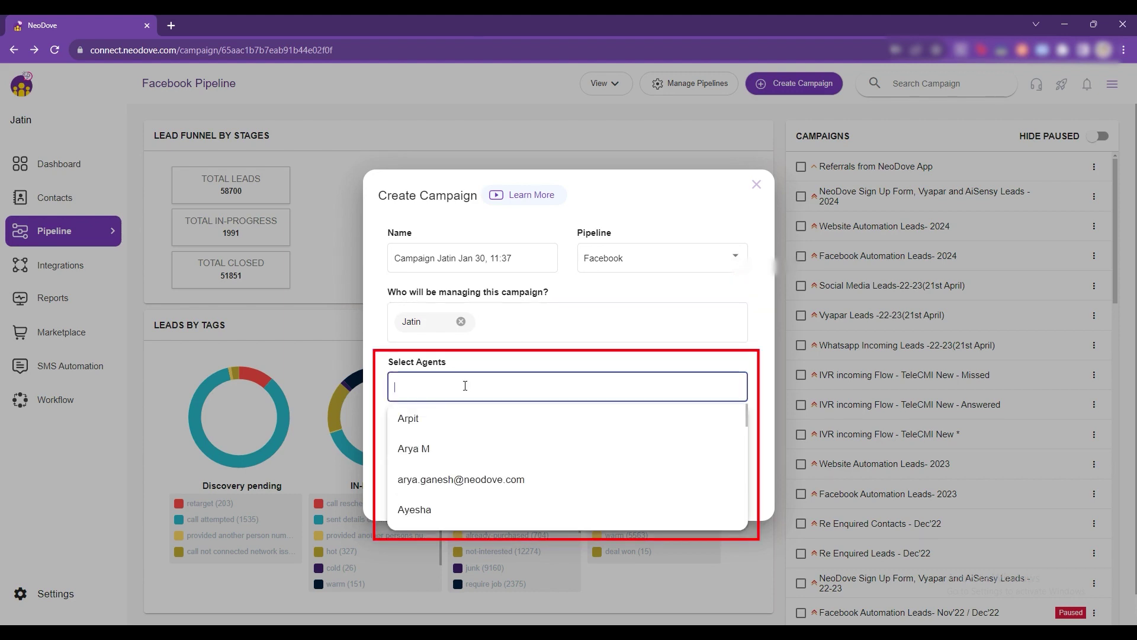
{"action": "scroll", "coordinate": [454, 484], "scroll_direction": "down", "scroll_amount": 5}
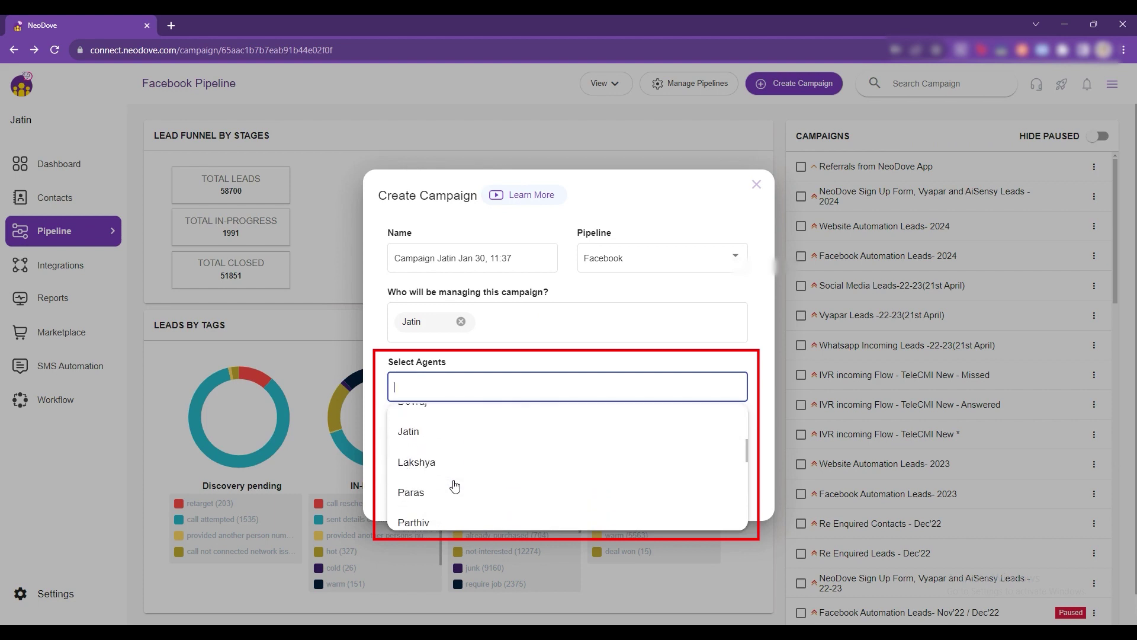
{"action": "left_click", "coordinate": [487, 364]}
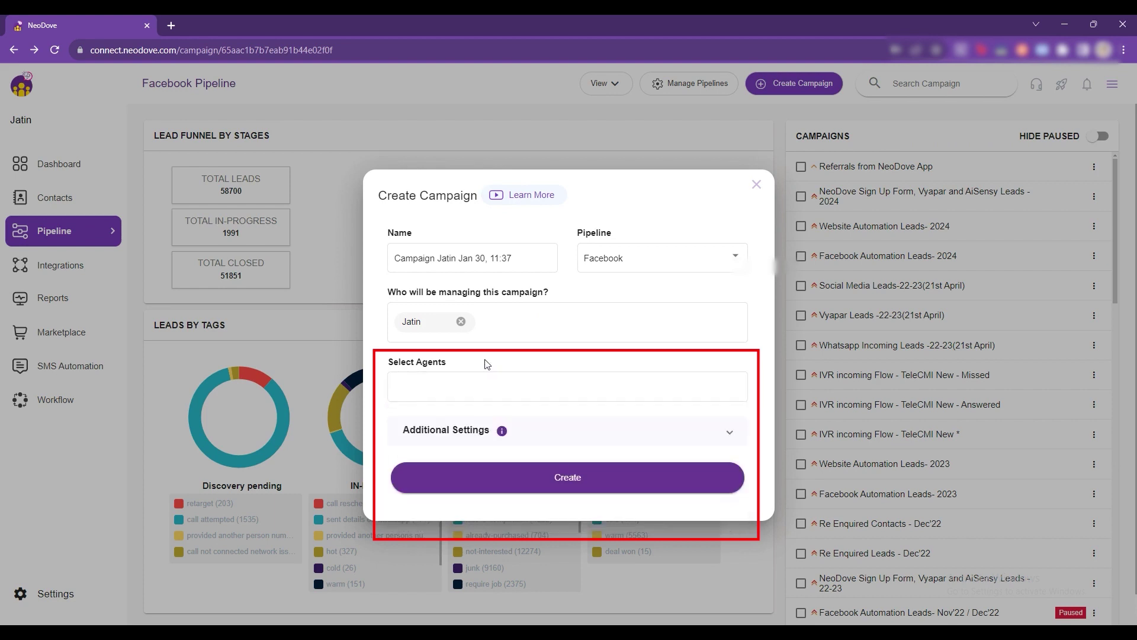
Step: Keep AI Assignment lead distribution and Ignore Duplicate (Default) in Additional Settings
{"action": "left_click", "coordinate": [730, 436]}
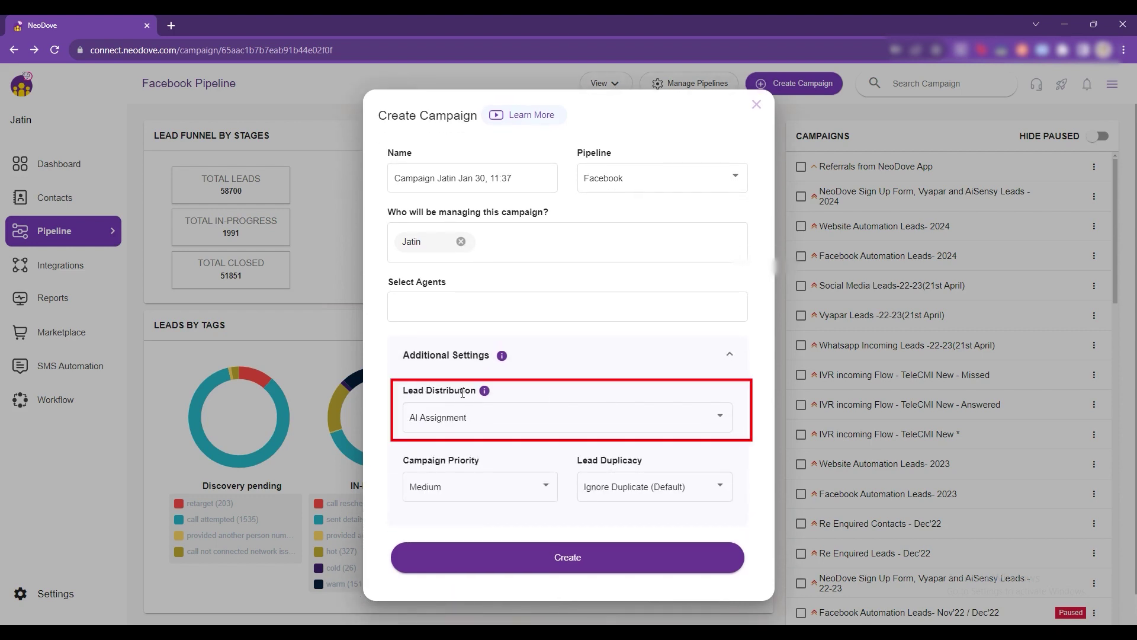
{"action": "left_click", "coordinate": [531, 417]}
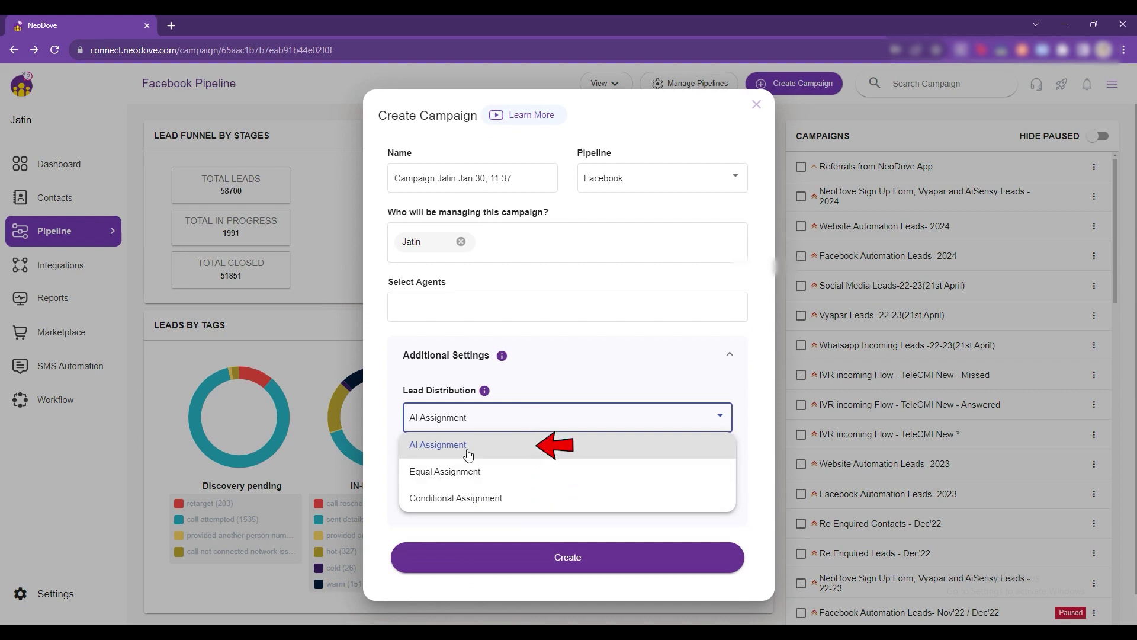
{"action": "left_click", "coordinate": [510, 384]}
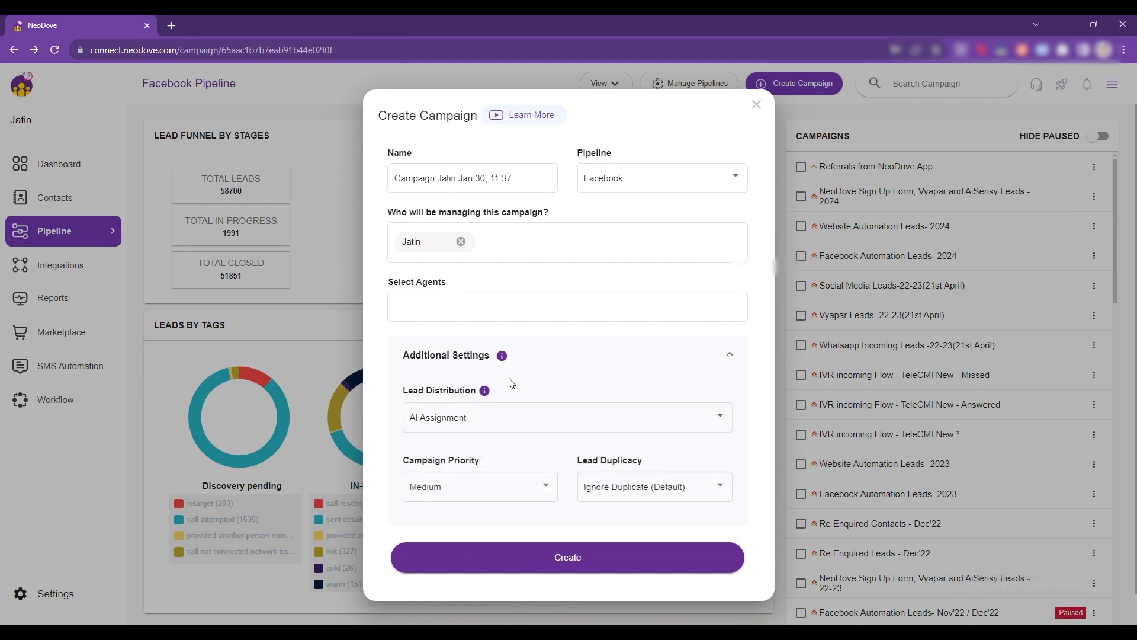
{"action": "left_click", "coordinate": [637, 490]}
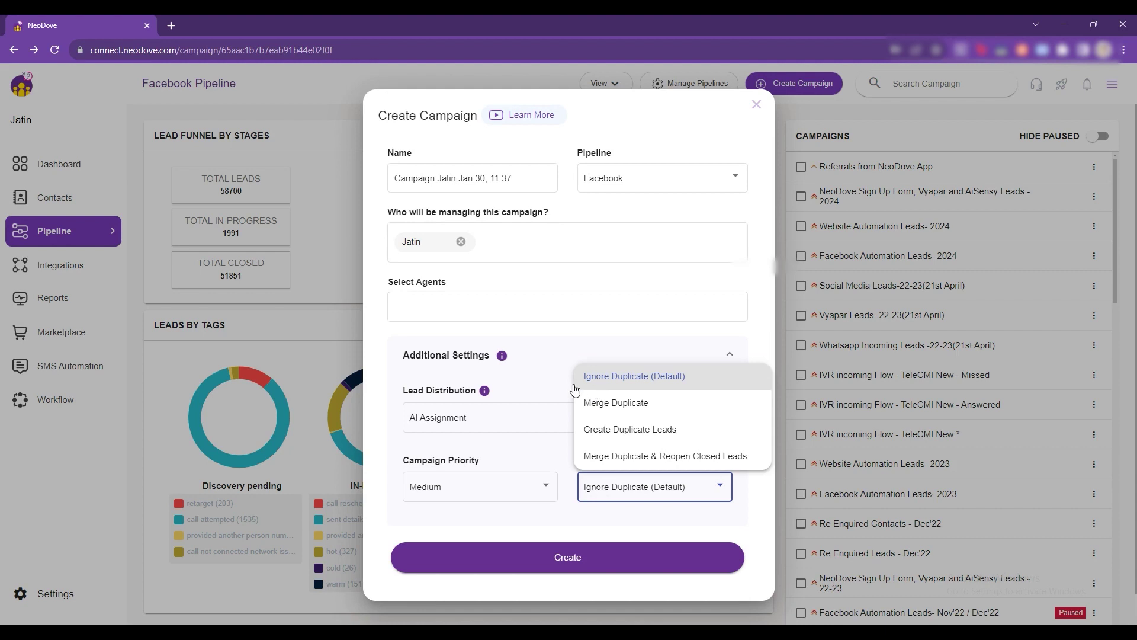
{"action": "left_click", "coordinate": [536, 386]}
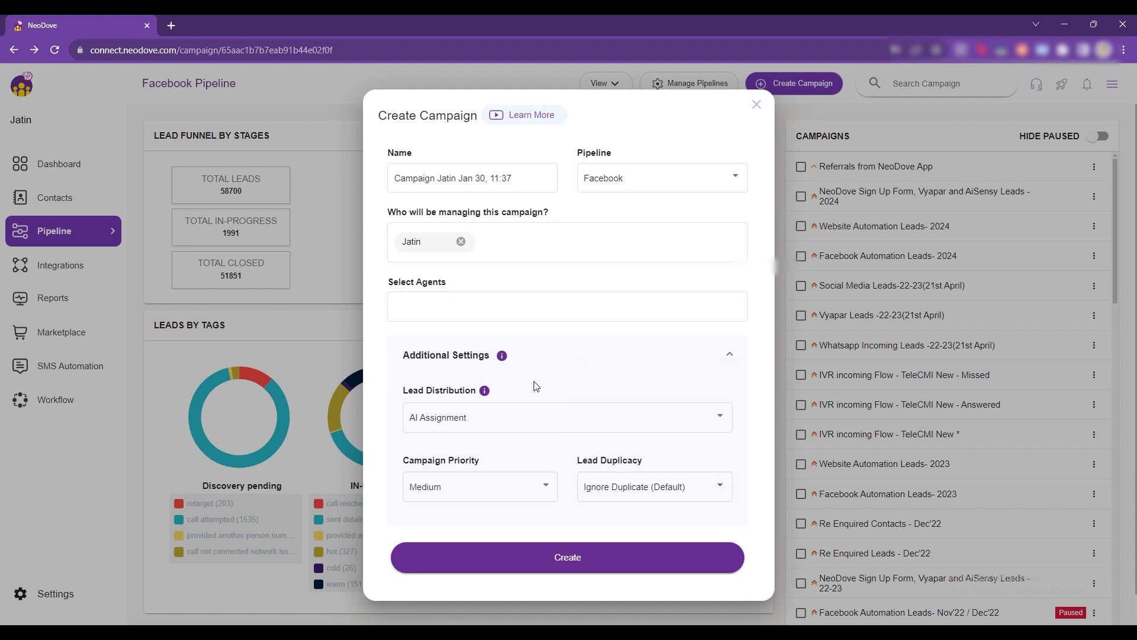
Step: Discard the new campaign and open the Facebook Automation Leads- 2024 campaign
{"action": "left_click", "coordinate": [758, 111]}
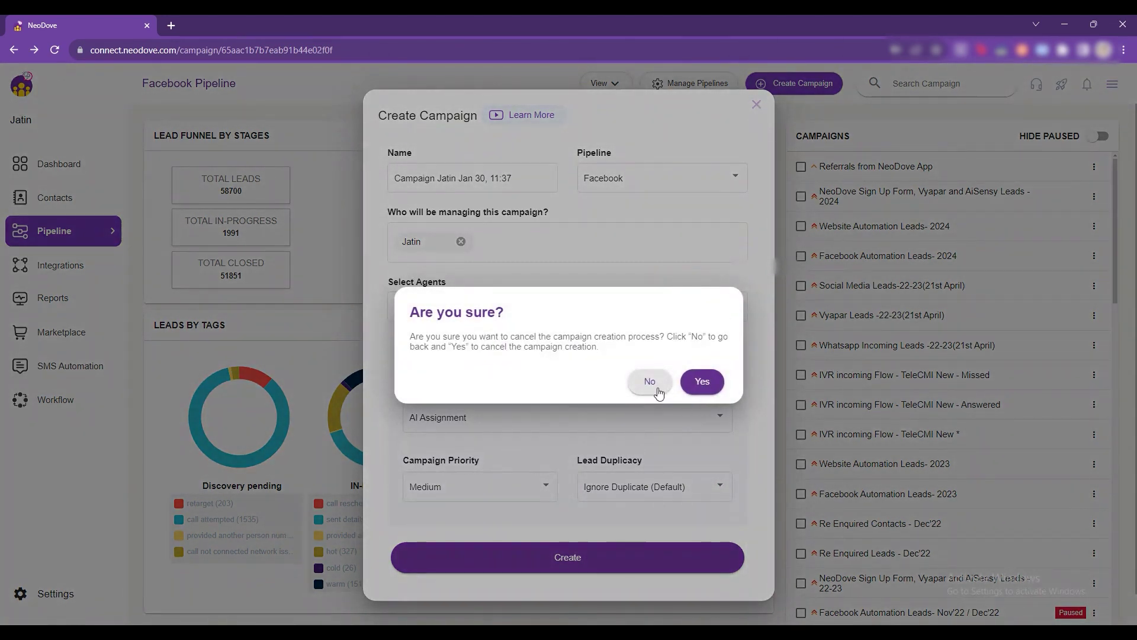
{"action": "left_click", "coordinate": [655, 386]}
{"action": "left_click", "coordinate": [756, 105]}
{"action": "left_click", "coordinate": [706, 385]}
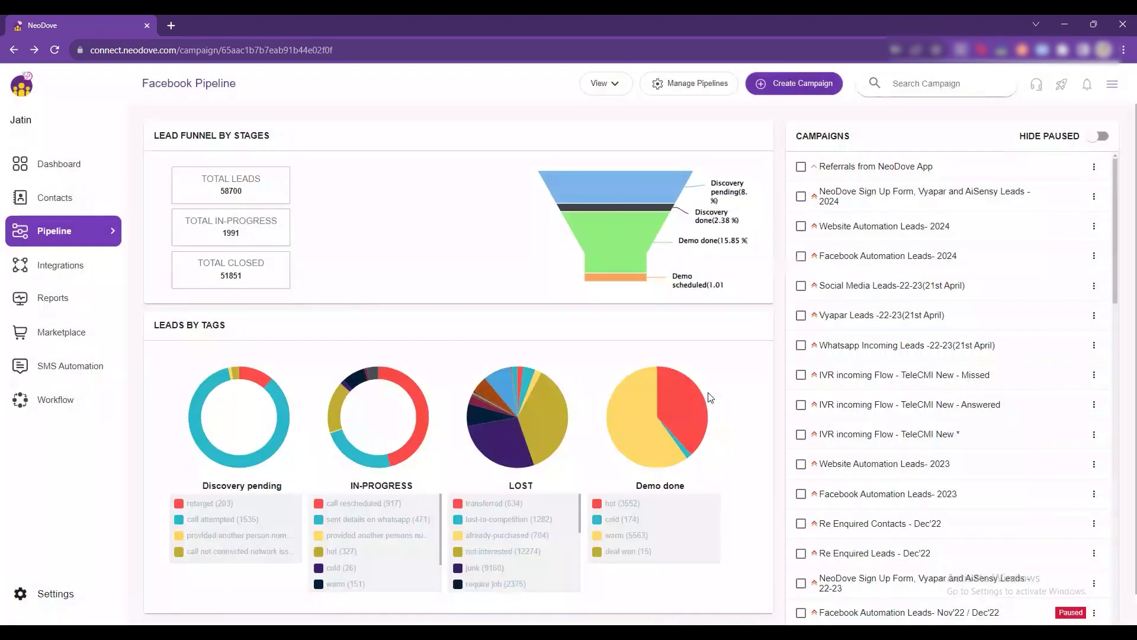
{"action": "left_click", "coordinate": [876, 258]}
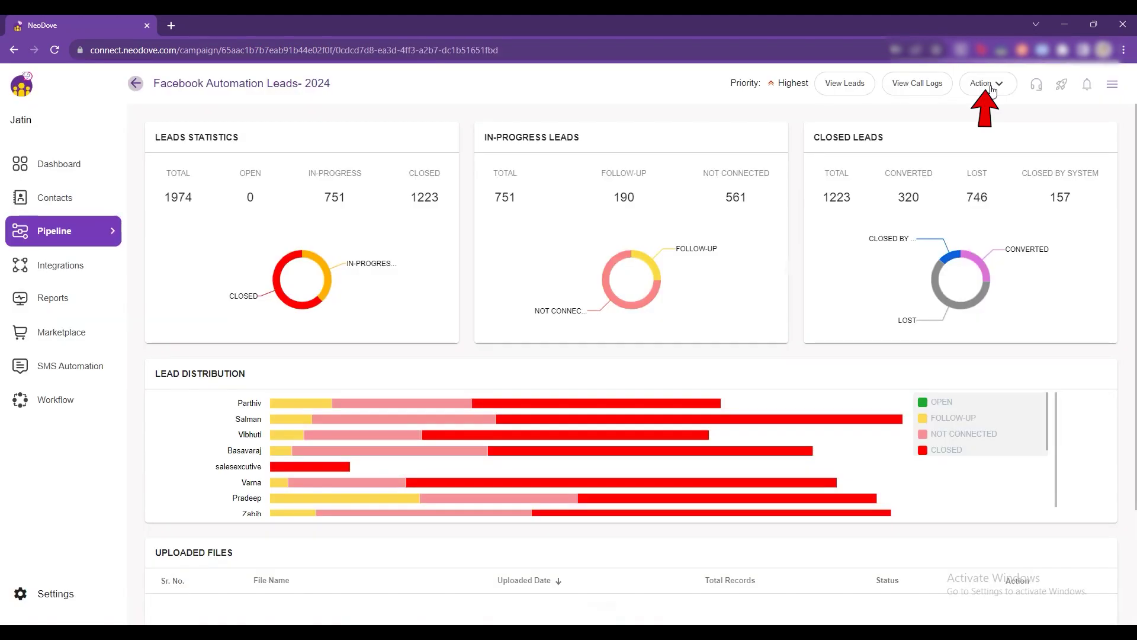
Step: Open the Facebook Automation Leads- 2024 campaign's engagement form
{"action": "left_click", "coordinate": [988, 84]}
{"action": "left_click", "coordinate": [990, 147]}
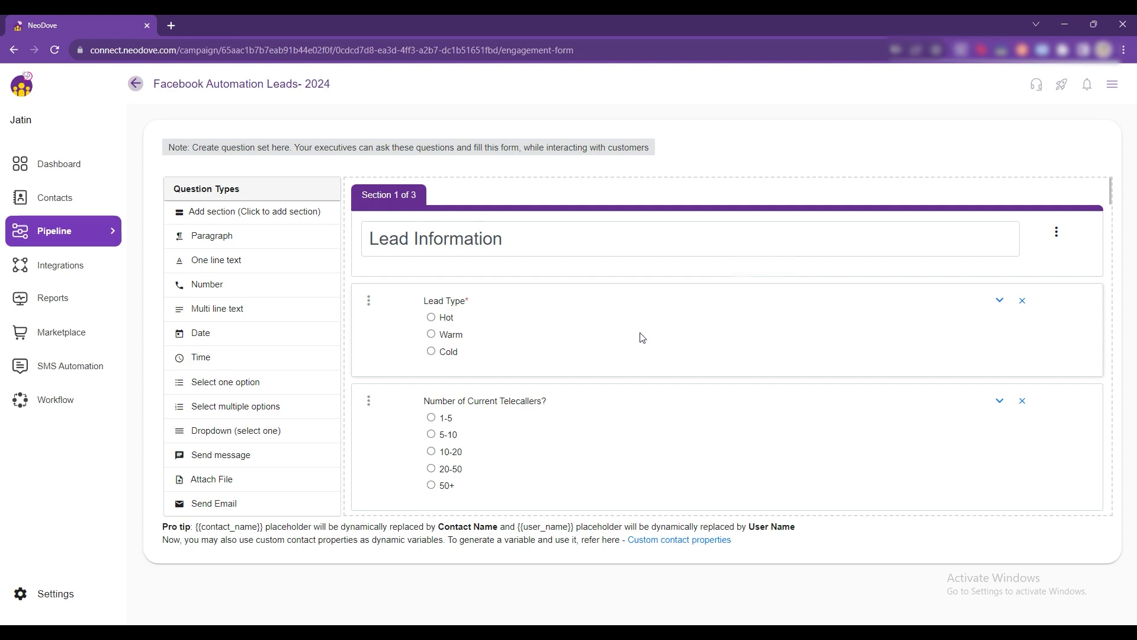
{"action": "scroll", "coordinate": [643, 338], "scroll_direction": "down", "scroll_amount": 4}
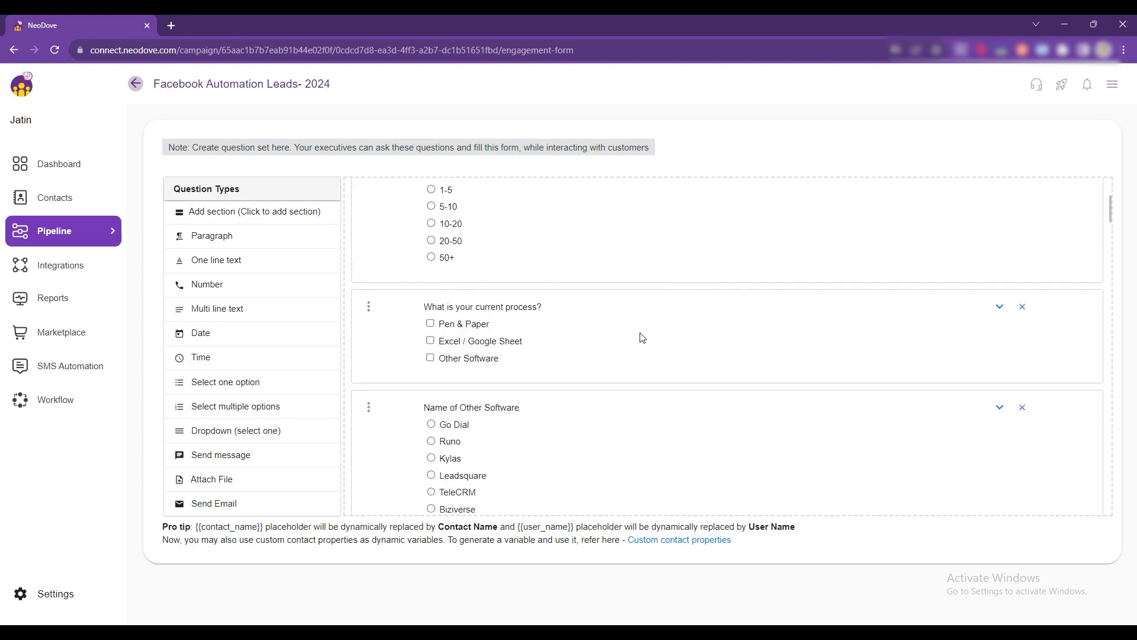
{"action": "scroll", "coordinate": [643, 338], "scroll_direction": "up", "scroll_amount": 4}
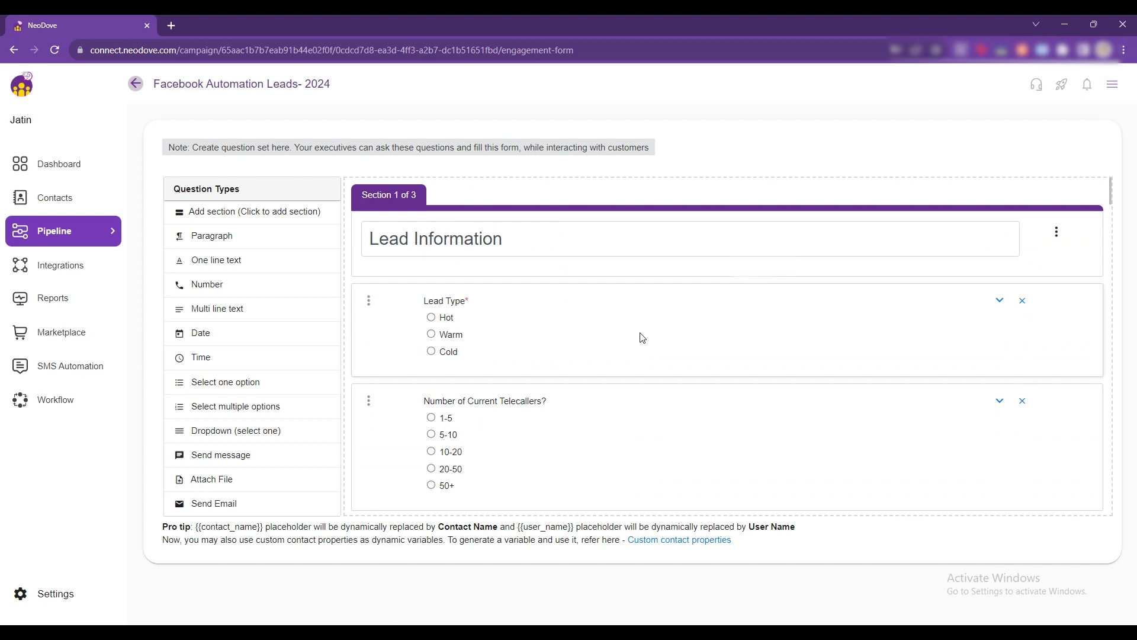
Step: Add one line text name, select-one budget and dropdown profession questions
{"action": "left_click_drag", "start_coordinate": [252, 271], "coordinate": [485, 436]}
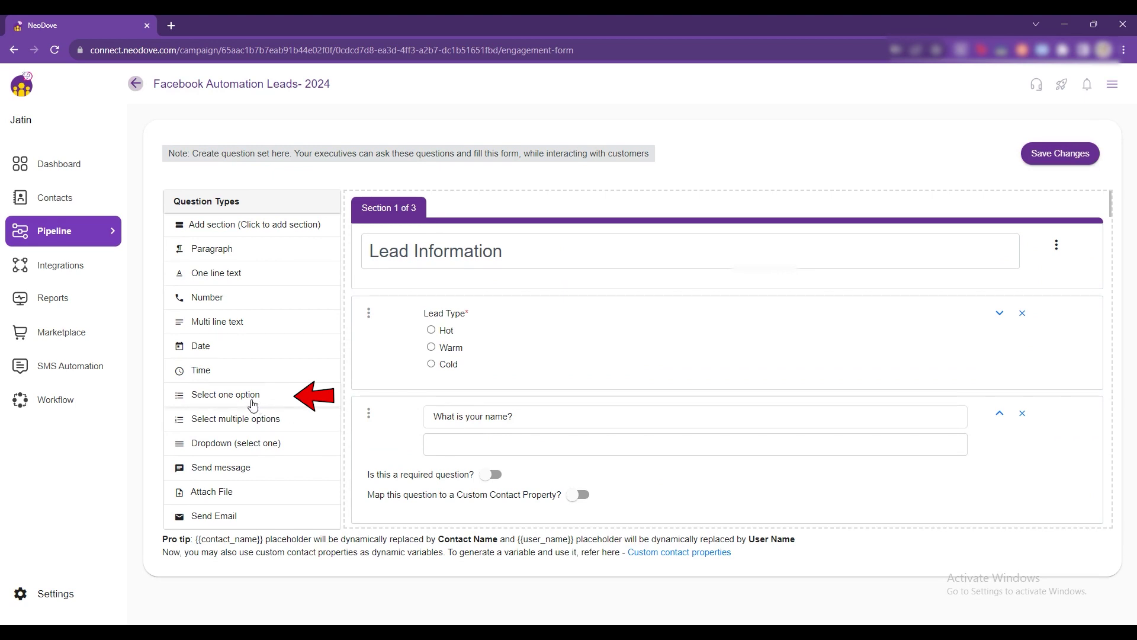
{"action": "left_click_drag", "start_coordinate": [253, 404], "coordinate": [496, 392]}
{"action": "left_click_drag", "start_coordinate": [272, 439], "coordinate": [519, 425]}
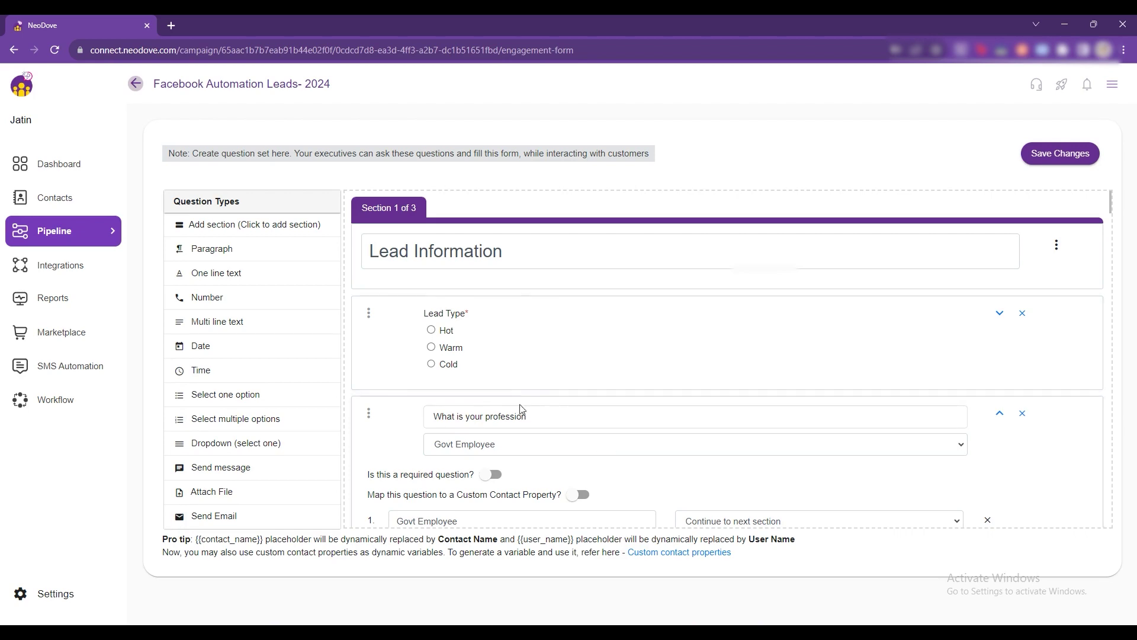
{"action": "scroll", "coordinate": [522, 437], "scroll_direction": "down", "scroll_amount": 10}
{"action": "scroll", "coordinate": [522, 437], "scroll_direction": "down", "scroll_amount": 15}
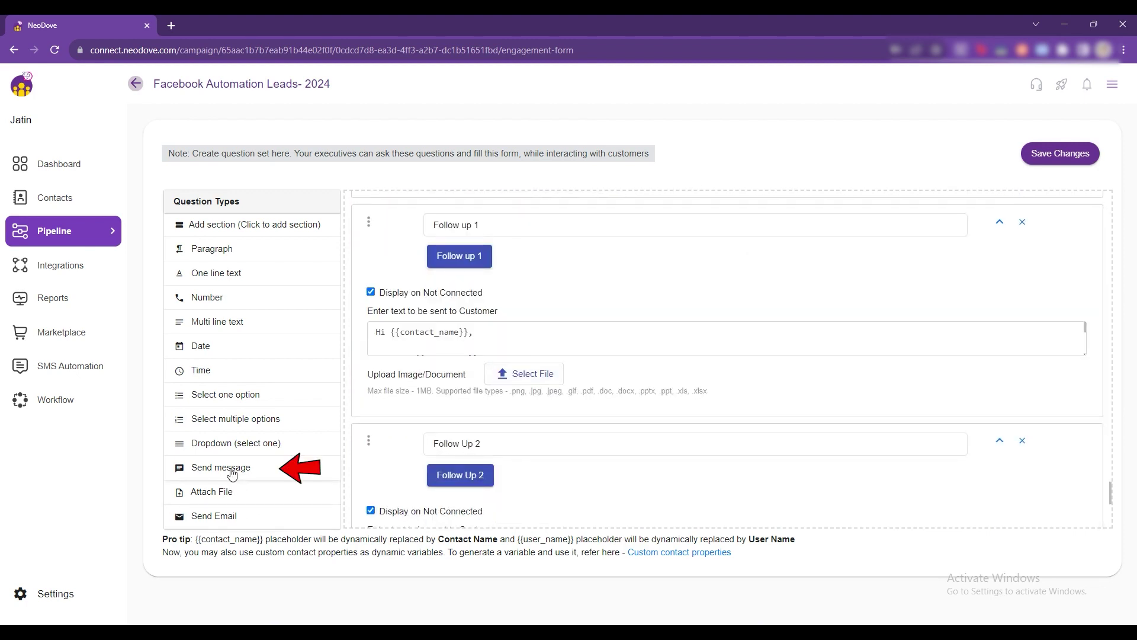
Step: Add a Send message step to the engagement form
{"action": "left_click_drag", "start_coordinate": [221, 468], "coordinate": [468, 441]}
{"action": "left_click", "coordinate": [536, 442]}
{"action": "scroll", "coordinate": [536, 441], "scroll_direction": "down", "scroll_amount": 1}
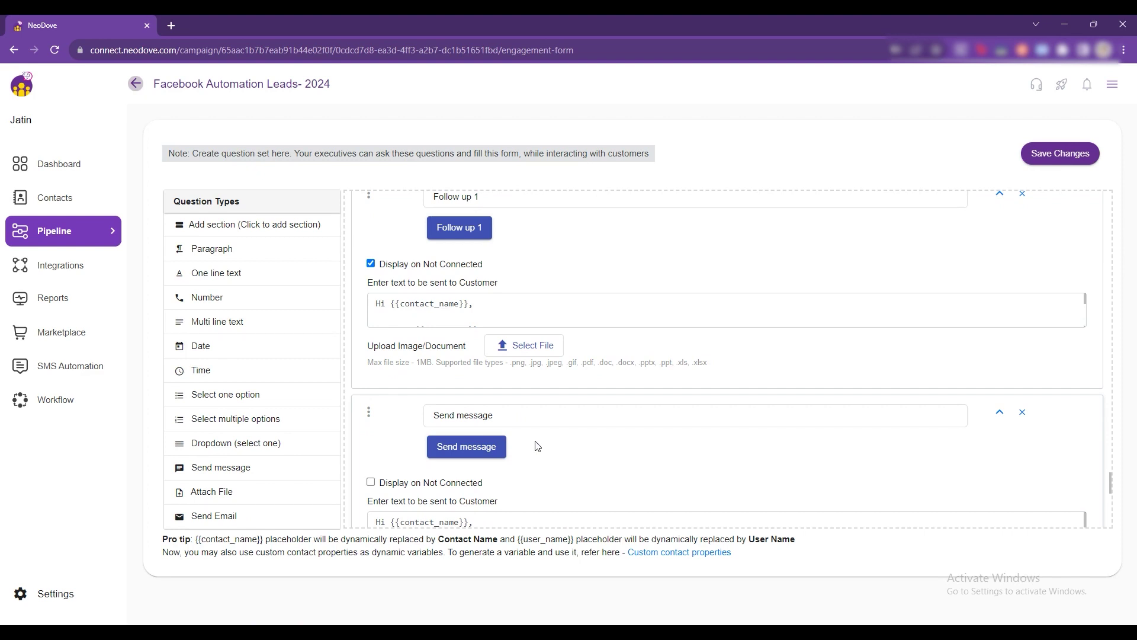
{"action": "scroll", "coordinate": [537, 446], "scroll_direction": "down", "scroll_amount": 1}
Step: Review the message step's title and its thank-you text greeting {{contact_name}}, signed {{user_name}}
{"action": "left_click", "coordinate": [503, 374]}
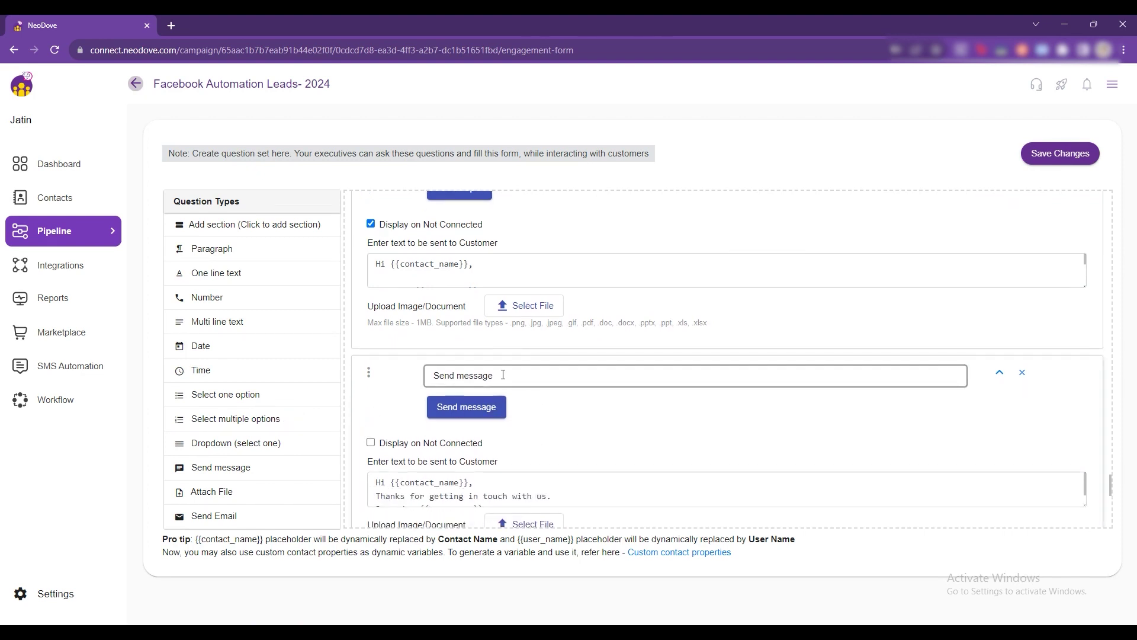
{"action": "left_click_drag", "start_coordinate": [503, 375], "coordinate": [431, 376]}
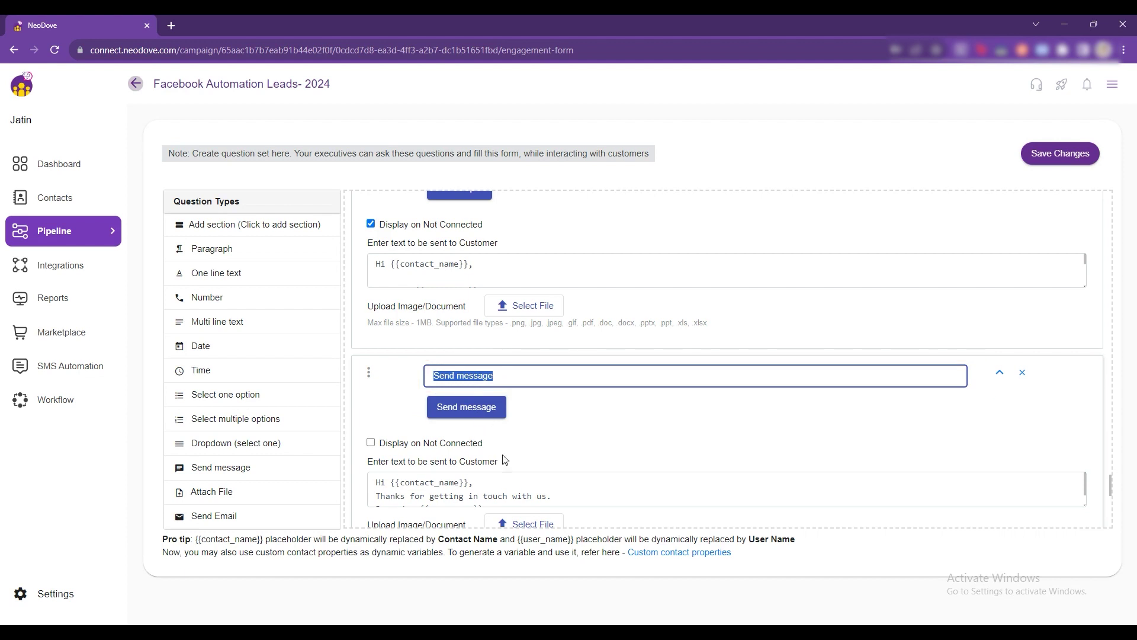
{"action": "scroll", "coordinate": [509, 491], "scroll_direction": "down", "scroll_amount": 1}
{"action": "left_click", "coordinate": [493, 496]}
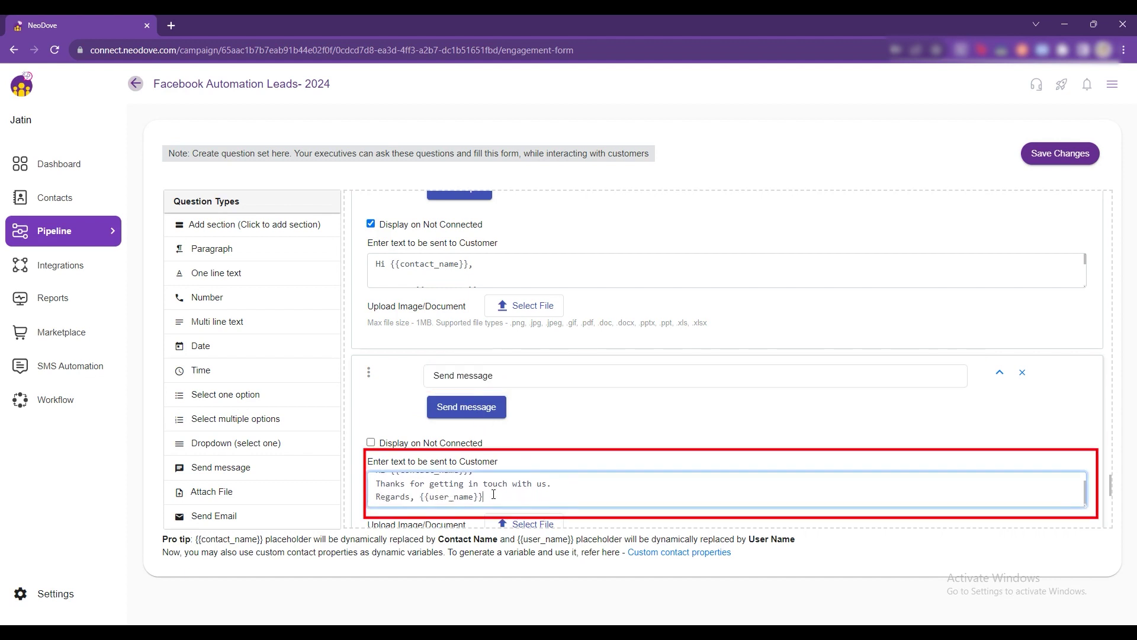
{"action": "left_click_drag", "start_coordinate": [493, 496], "coordinate": [371, 476]}
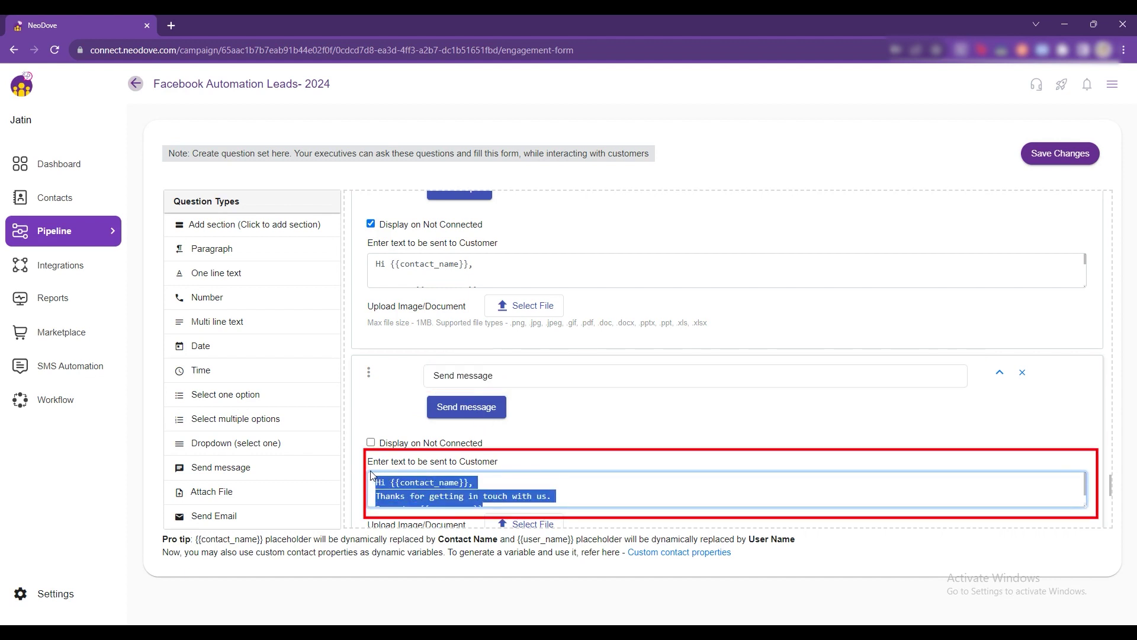
{"action": "left_click", "coordinate": [545, 436]}
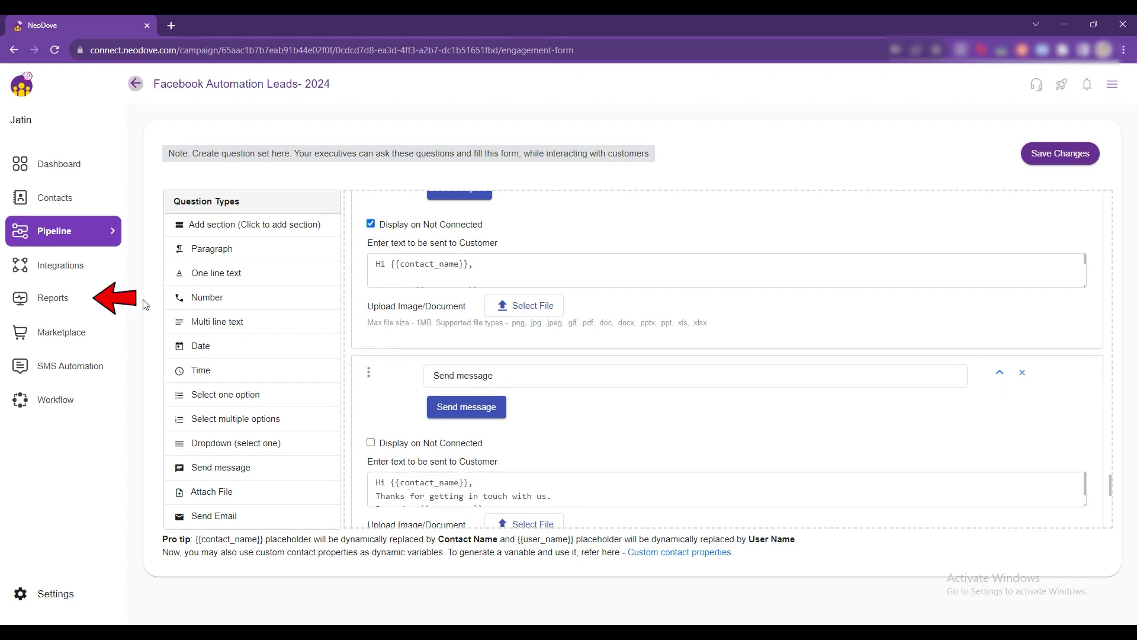
{"action": "left_click", "coordinate": [90, 301]}
Step: Open the User Call Report and scroll across all its columns
{"action": "left_click", "coordinate": [177, 300]}
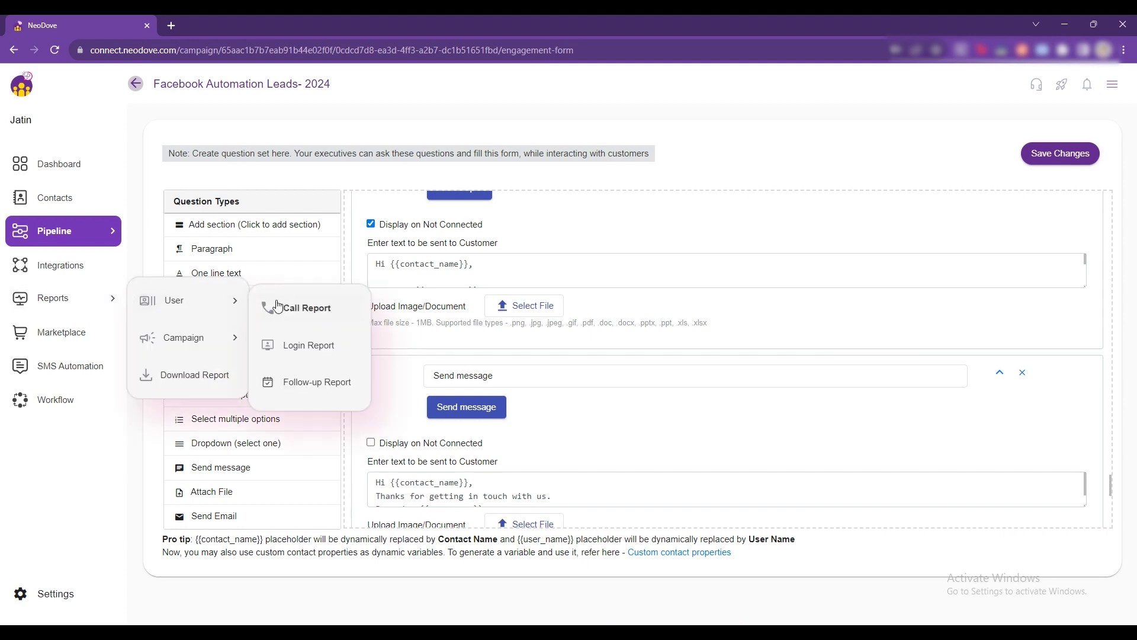
{"action": "left_click", "coordinate": [296, 308]}
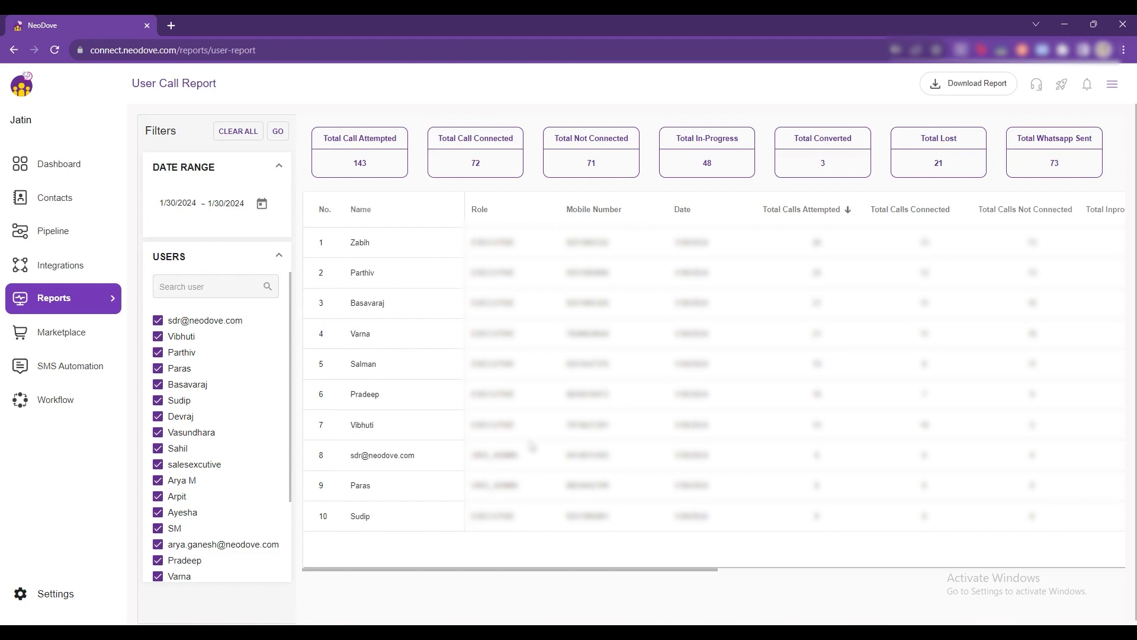
{"action": "scroll", "coordinate": [532, 446], "scroll_direction": "right", "scroll_amount": 5}
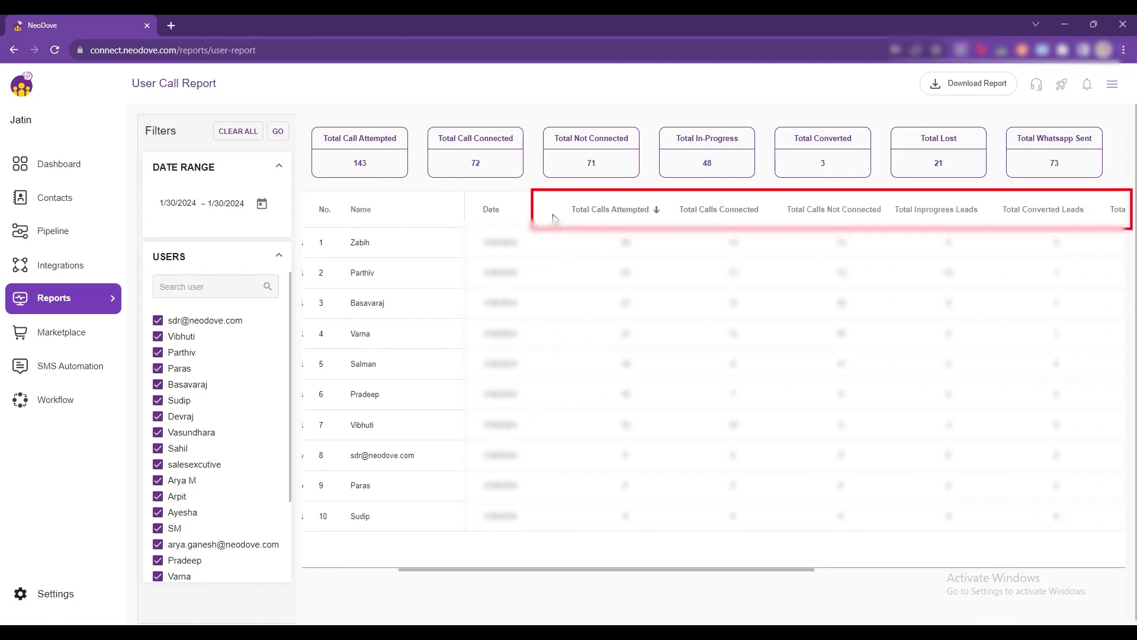
{"action": "left_click_drag", "start_coordinate": [554, 218], "coordinate": [831, 220]}
{"action": "scroll", "coordinate": [831, 219], "scroll_direction": "right", "scroll_amount": 12}
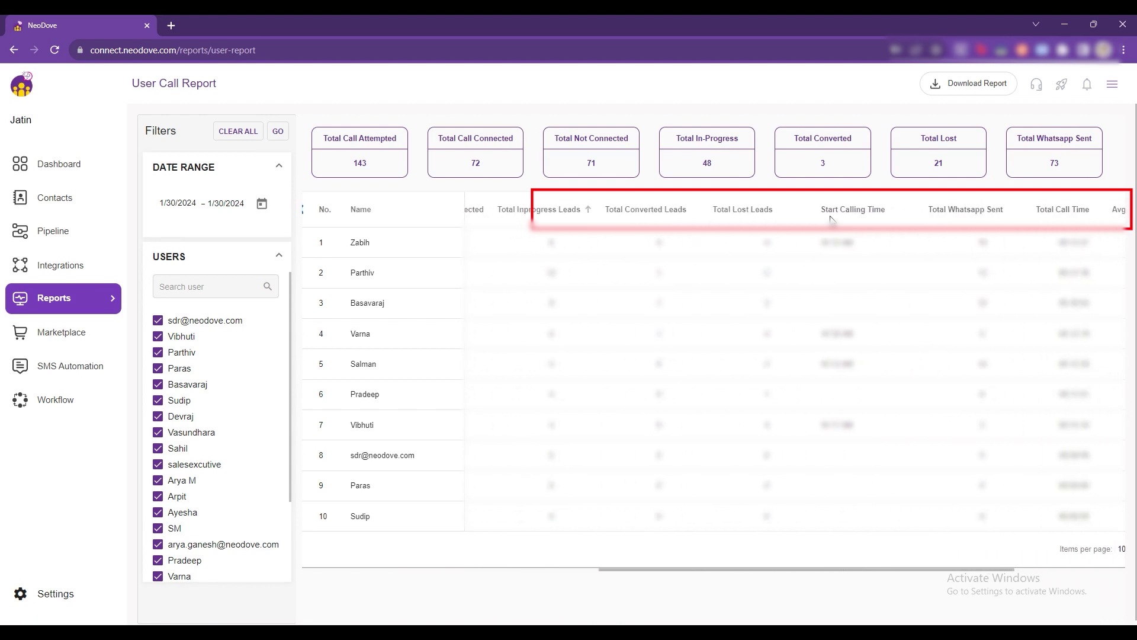
{"action": "scroll", "coordinate": [831, 220], "scroll_direction": "left", "scroll_amount": 12}
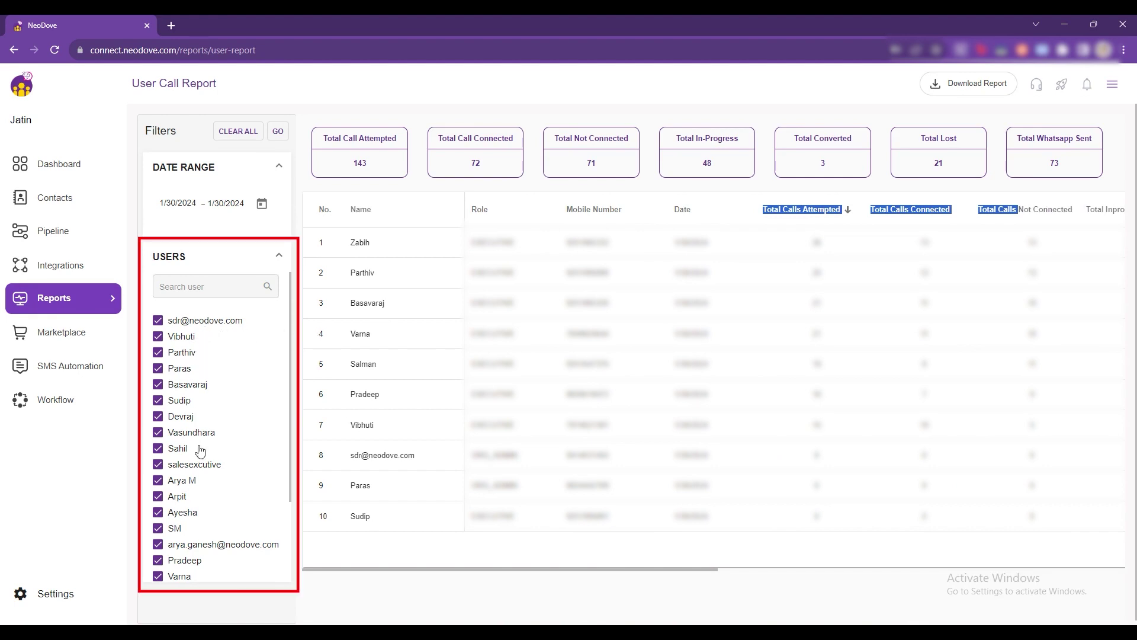
Step: Check the report's date range, then open the User Login Report
{"action": "left_click", "coordinate": [263, 209]}
{"action": "left_click", "coordinate": [297, 203]}
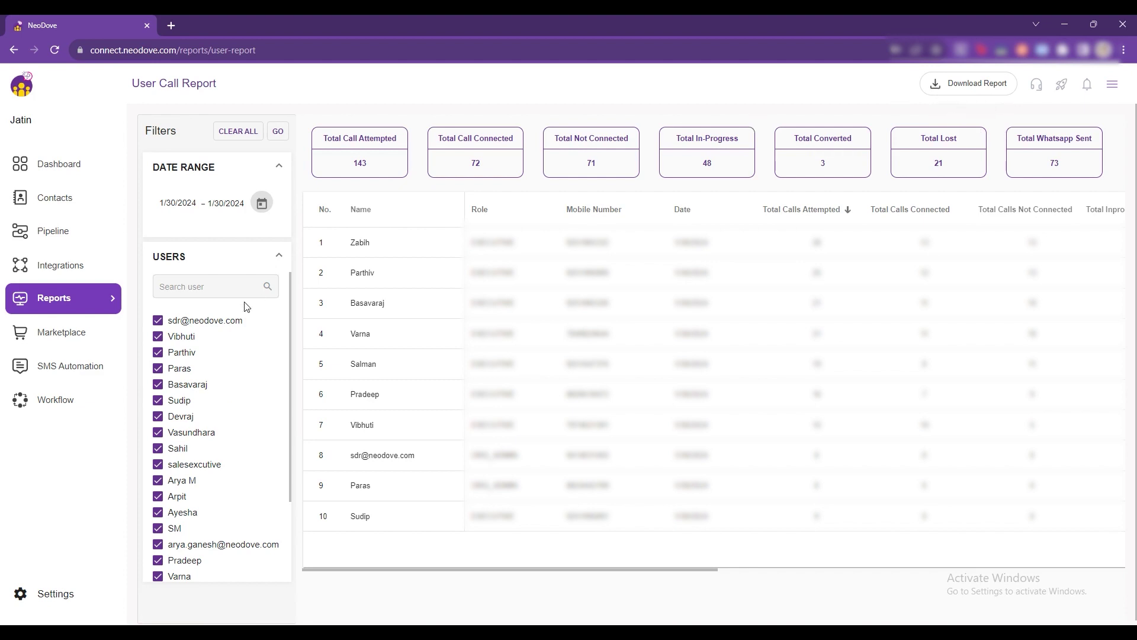
{"action": "mouse_move", "coordinate": [71, 298]}
{"action": "mouse_move", "coordinate": [177, 301]}
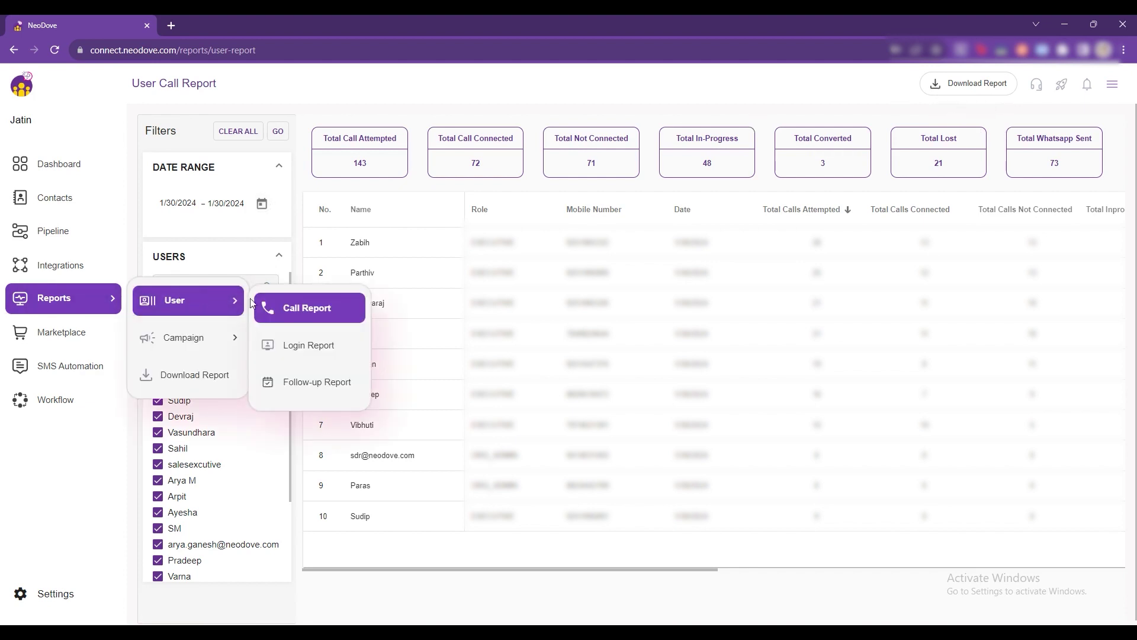
{"action": "left_click", "coordinate": [296, 343]}
Step: Load the Login Report for one selected user for 1/29/2024 to 1/29/2024
{"action": "left_click", "coordinate": [240, 368]}
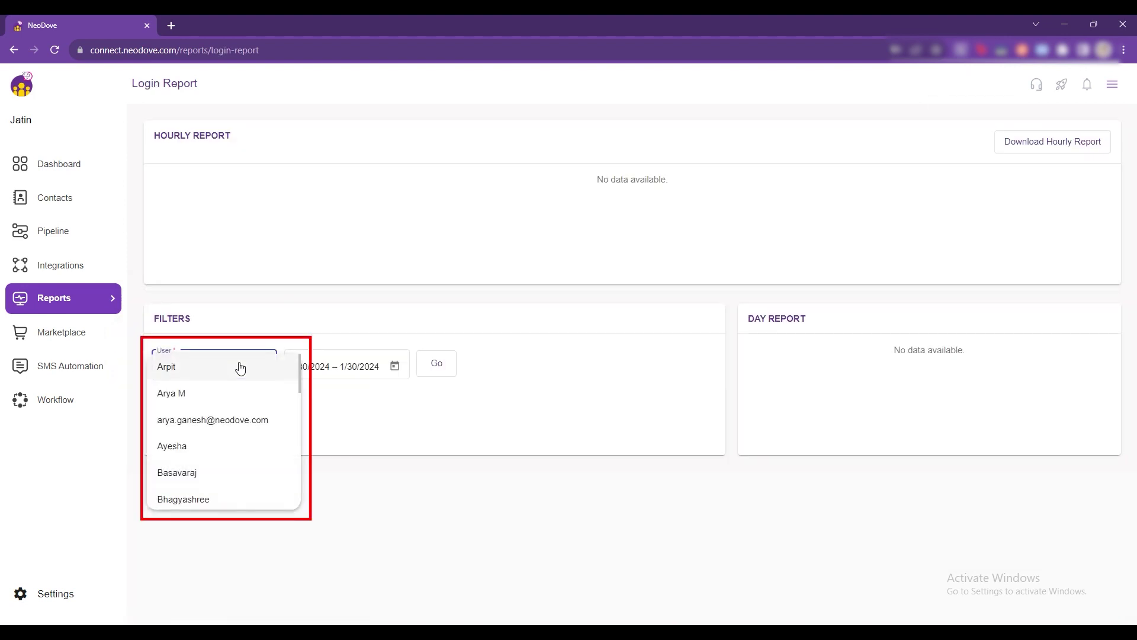
{"action": "scroll", "coordinate": [232, 477], "scroll_direction": "down", "scroll_amount": 4}
{"action": "scroll", "coordinate": [235, 479], "scroll_direction": "down", "scroll_amount": 3}
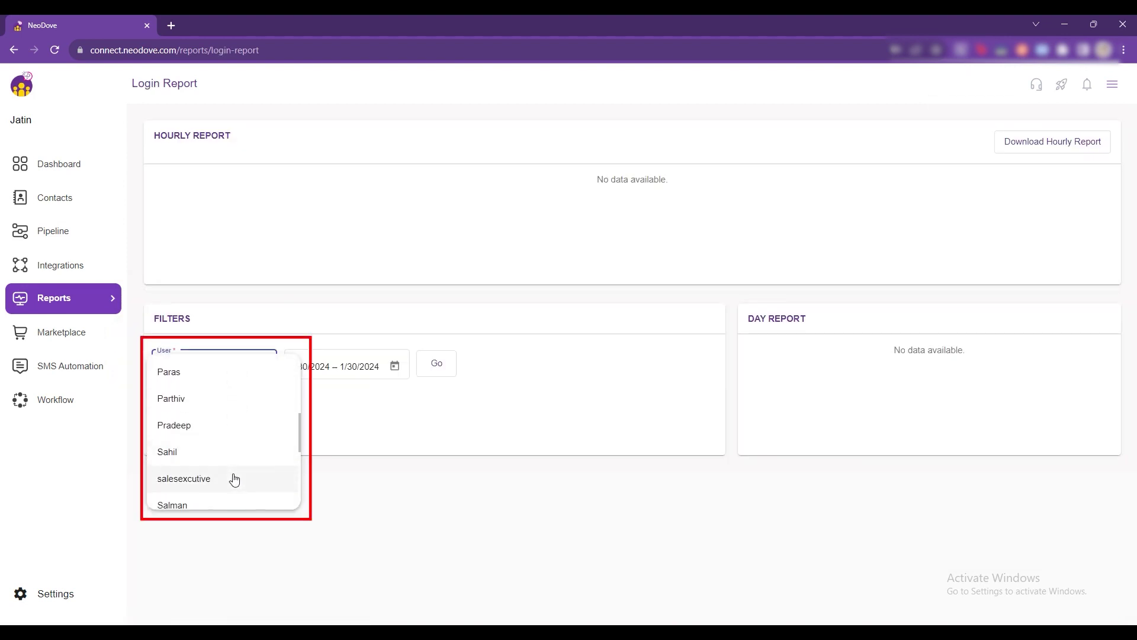
{"action": "left_click", "coordinate": [230, 405]}
{"action": "left_click", "coordinate": [392, 370]}
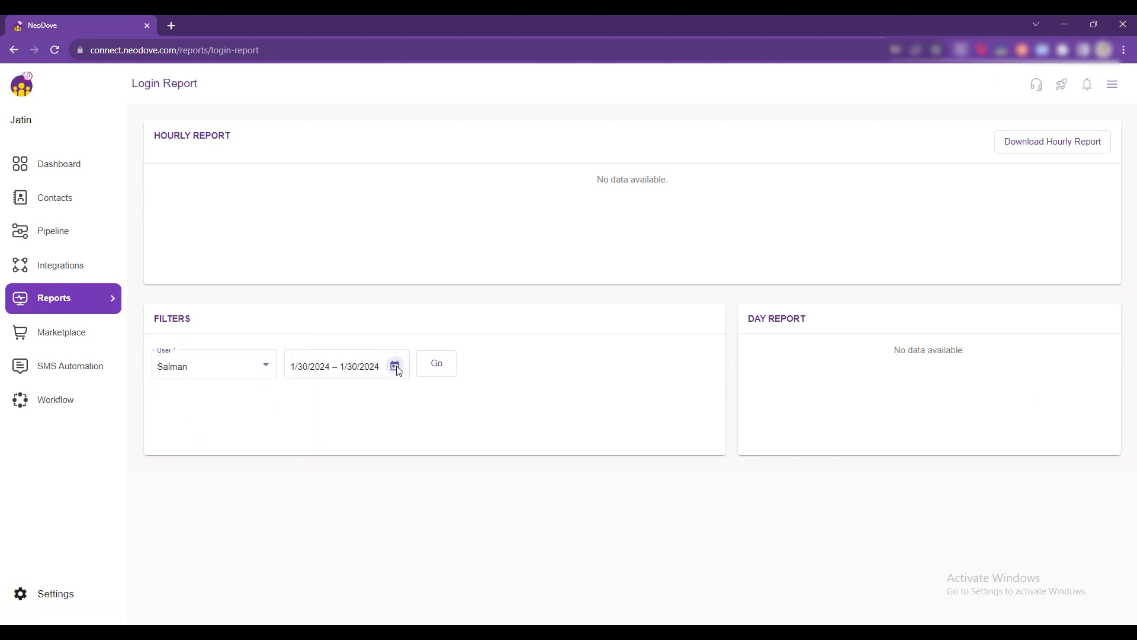
{"action": "left_click", "coordinate": [330, 585]}
{"action": "left_click", "coordinate": [332, 586]}
{"action": "left_click", "coordinate": [439, 371]}
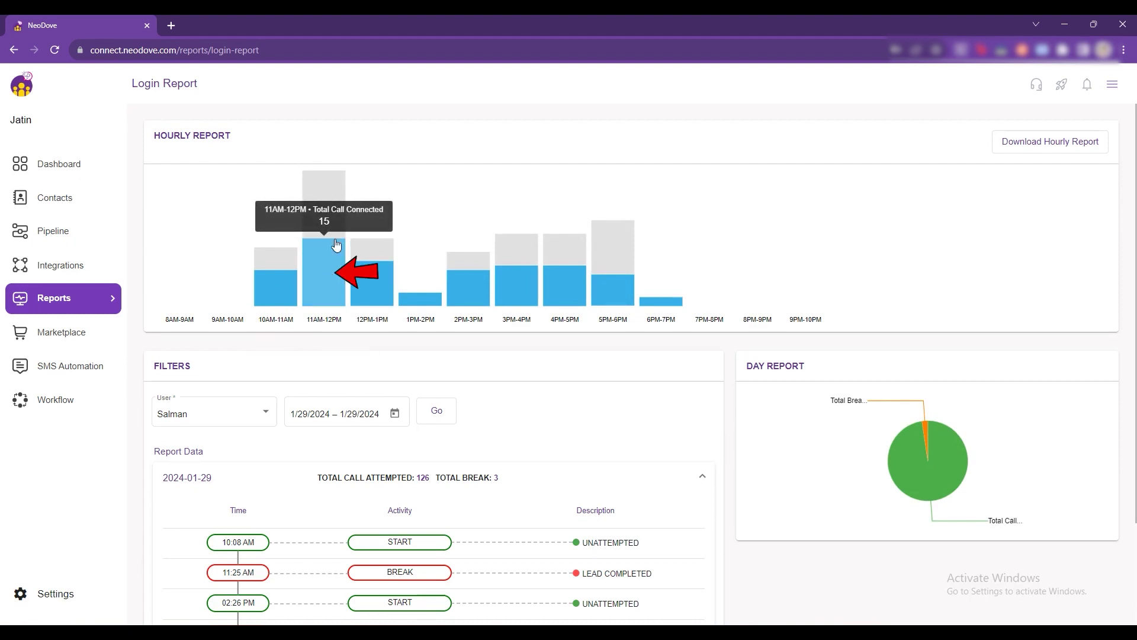
Step: Review the user's hourly calls, breaks and activity timeline, then go to the Marketplace
{"action": "mouse_move", "coordinate": [335, 225]}
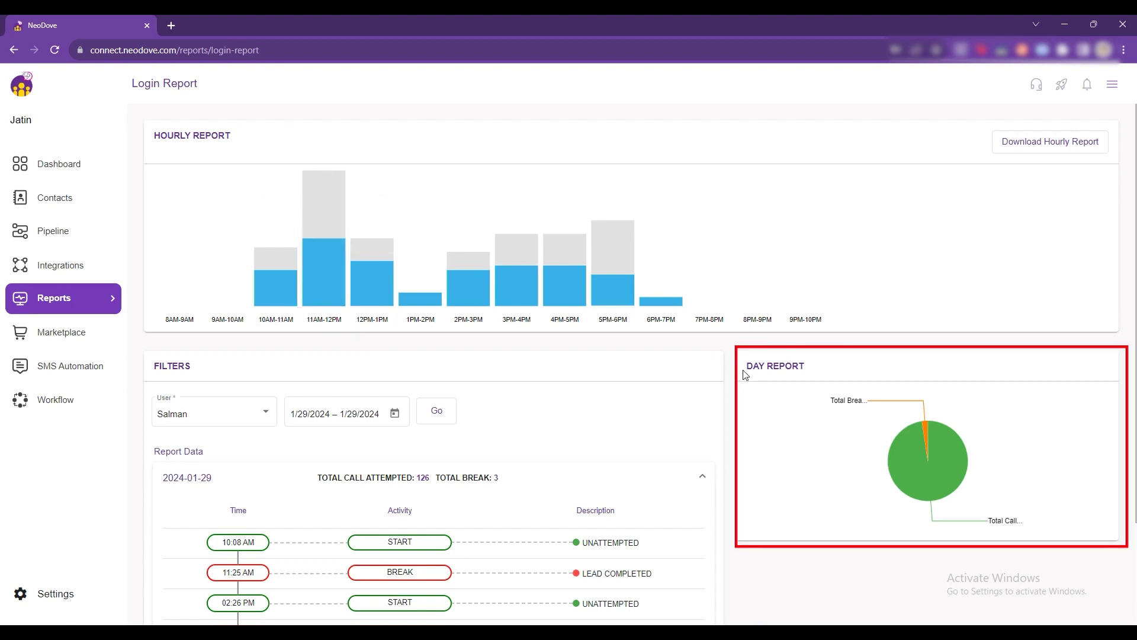
{"action": "mouse_move", "coordinate": [910, 477]}
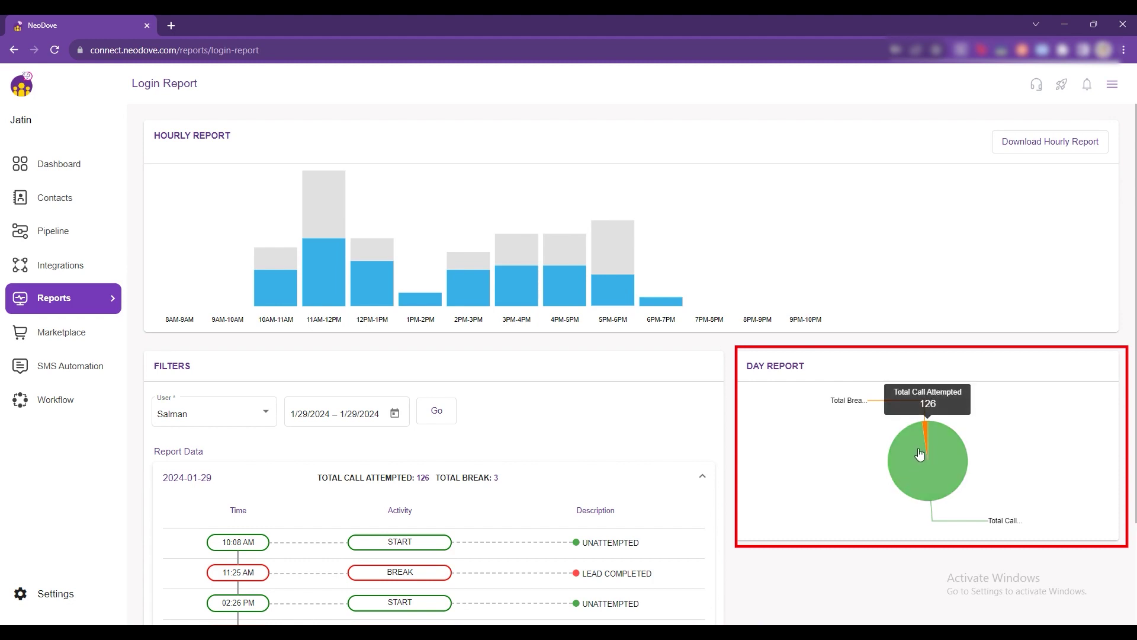
{"action": "mouse_move", "coordinate": [927, 435]}
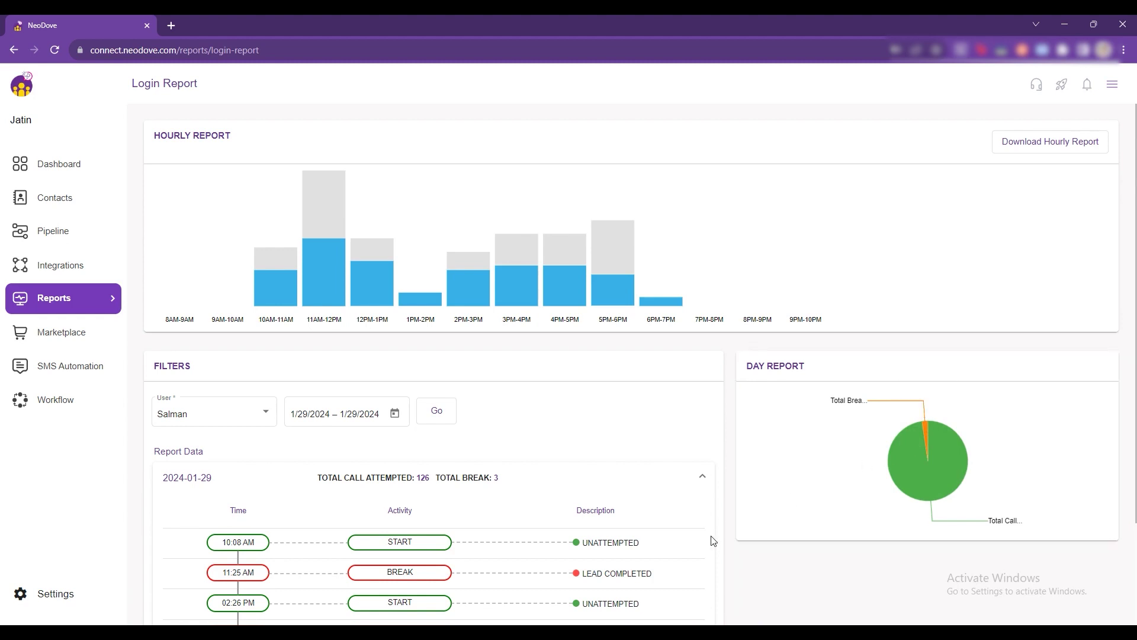
{"action": "scroll", "coordinate": [713, 539], "scroll_direction": "down", "scroll_amount": 1}
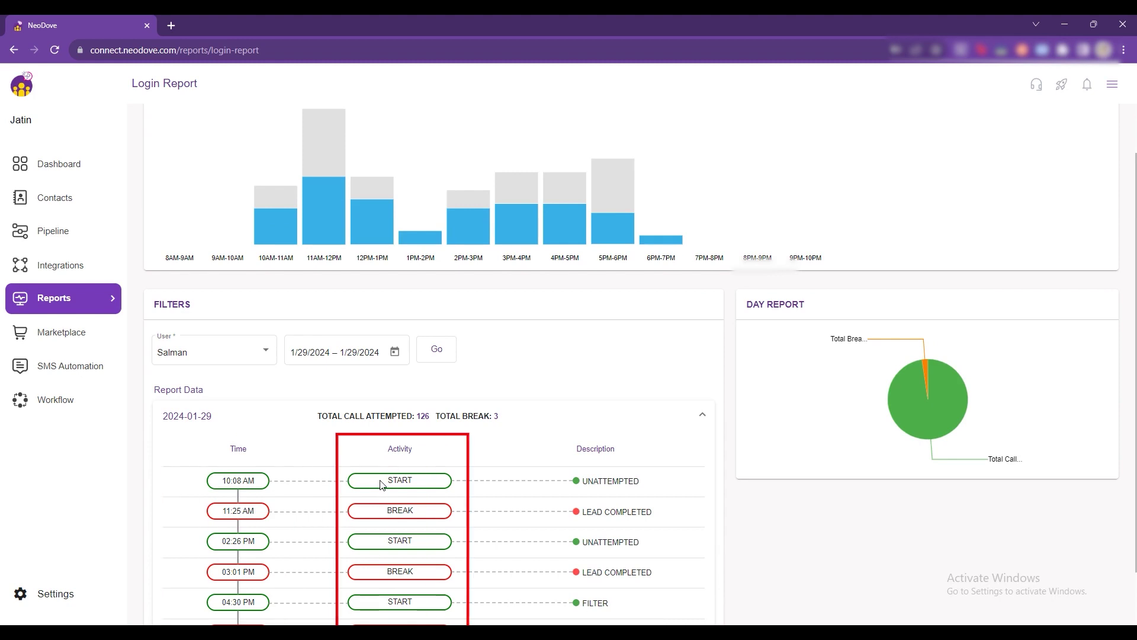
{"action": "scroll", "coordinate": [381, 484], "scroll_direction": "up", "scroll_amount": 1}
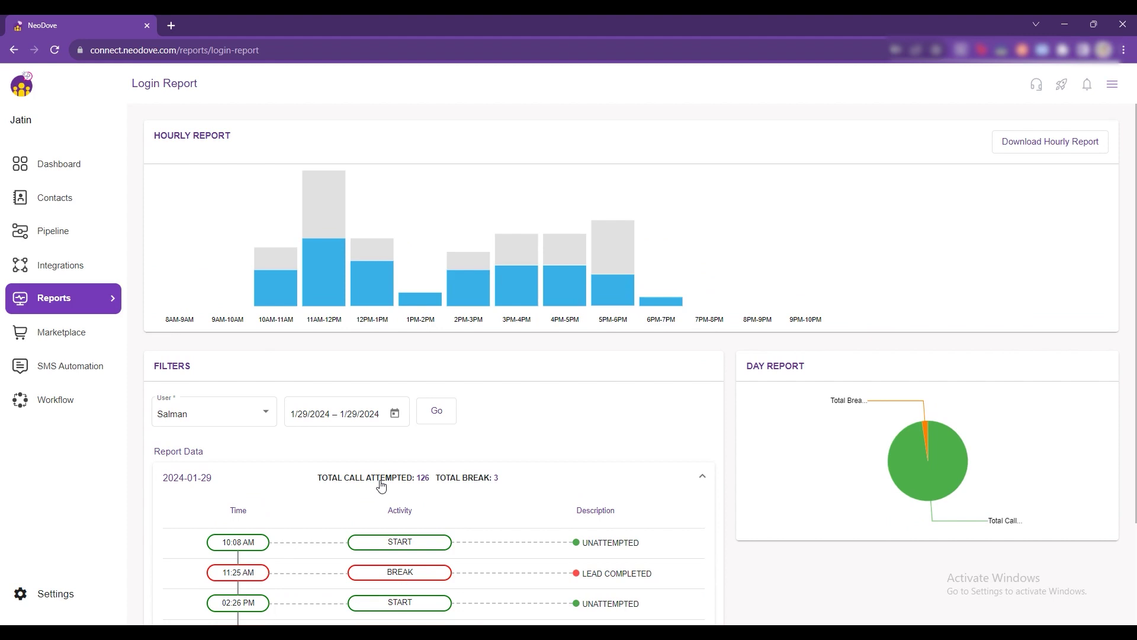
{"action": "left_click", "coordinate": [83, 333]}
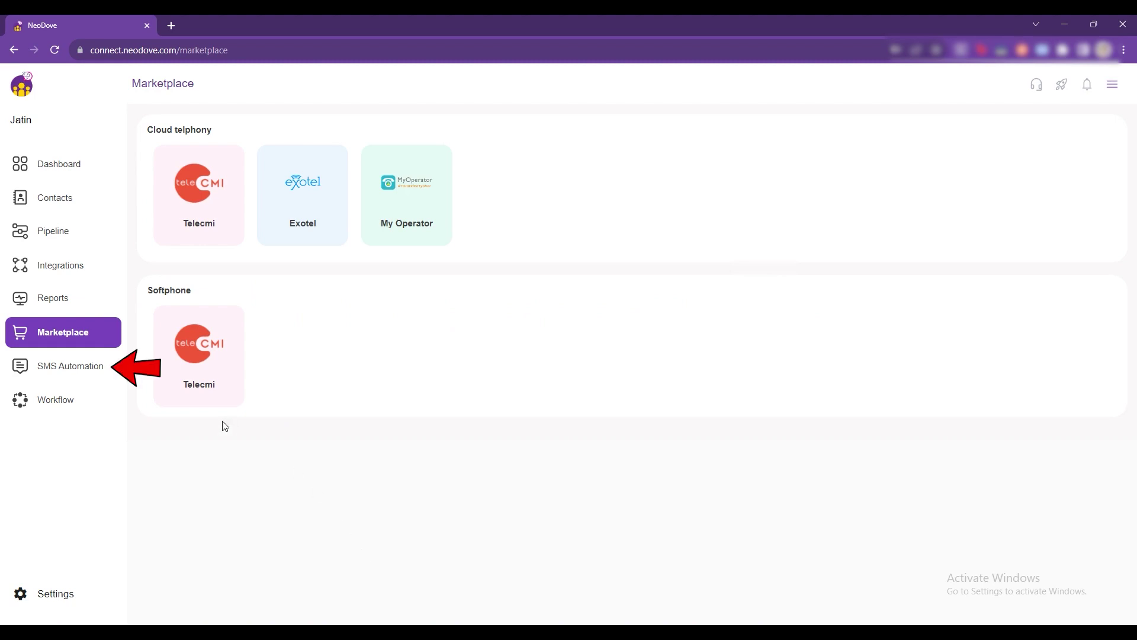
Step: Go to the SMS Automation page
{"action": "left_click", "coordinate": [80, 368]}
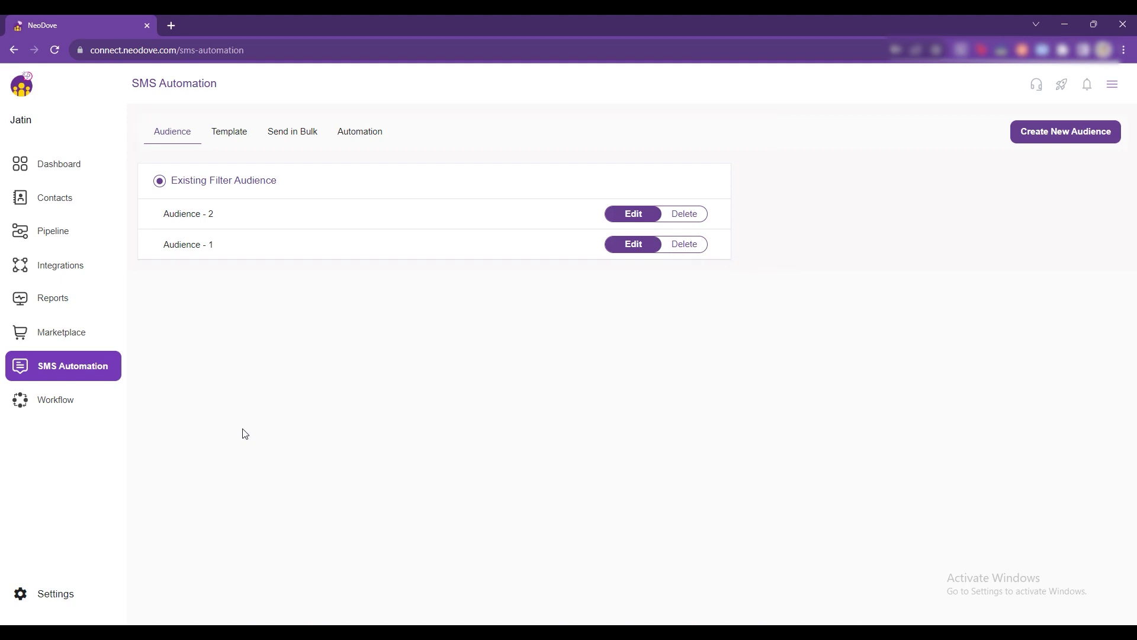
Step: Start a new workflow from the Workflow page, then return to the dashboard
{"action": "left_click", "coordinate": [81, 404]}
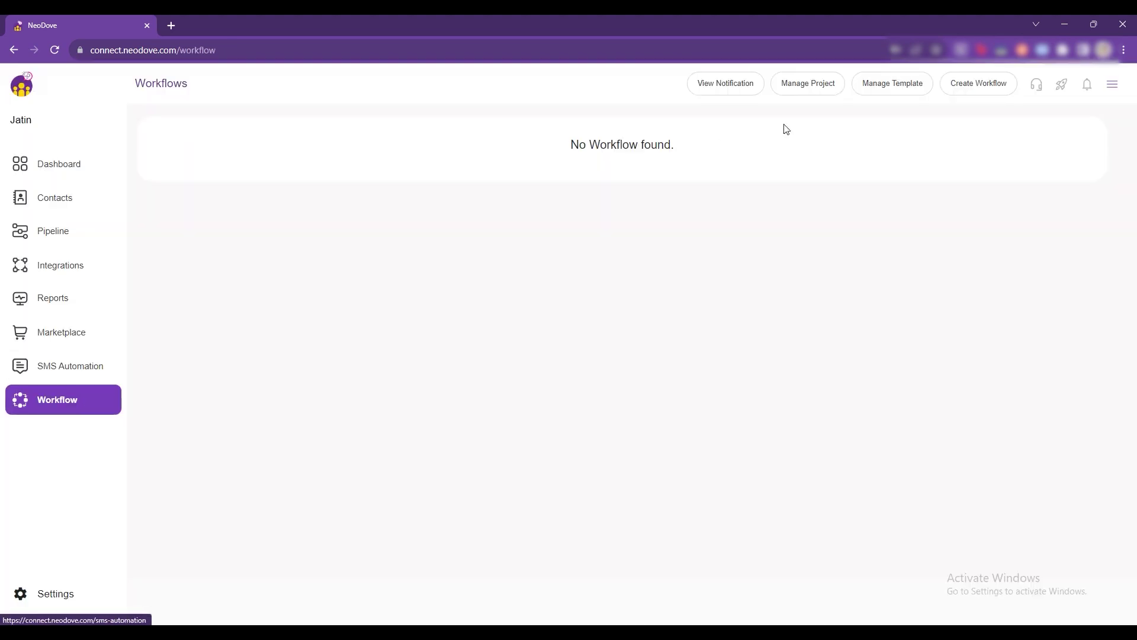
{"action": "left_click", "coordinate": [973, 87]}
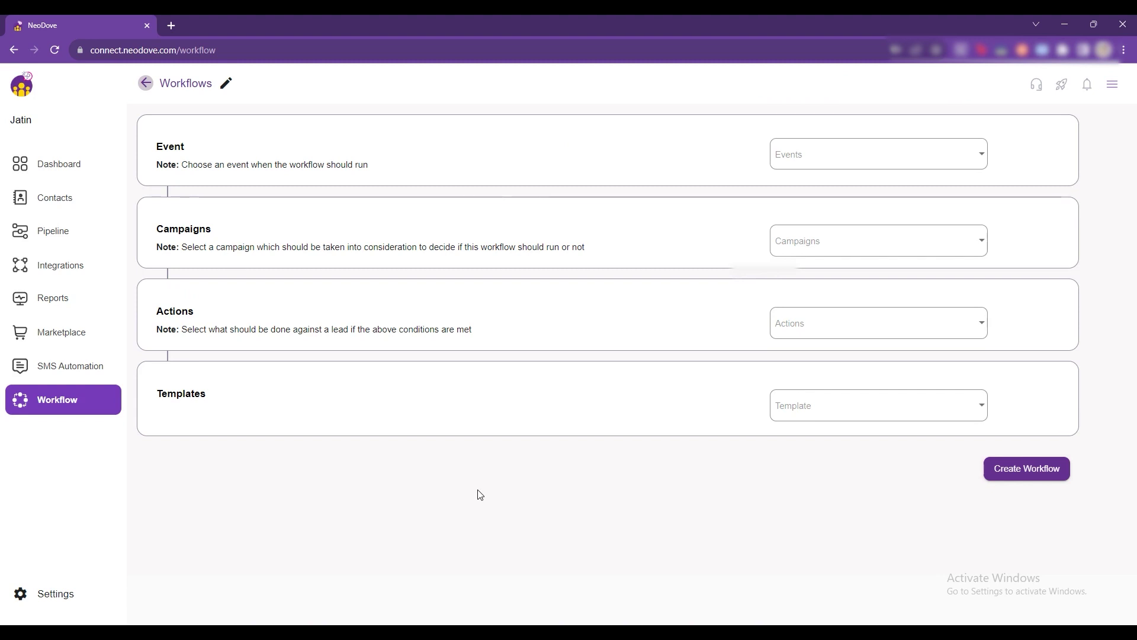
{"action": "left_click", "coordinate": [82, 181]}
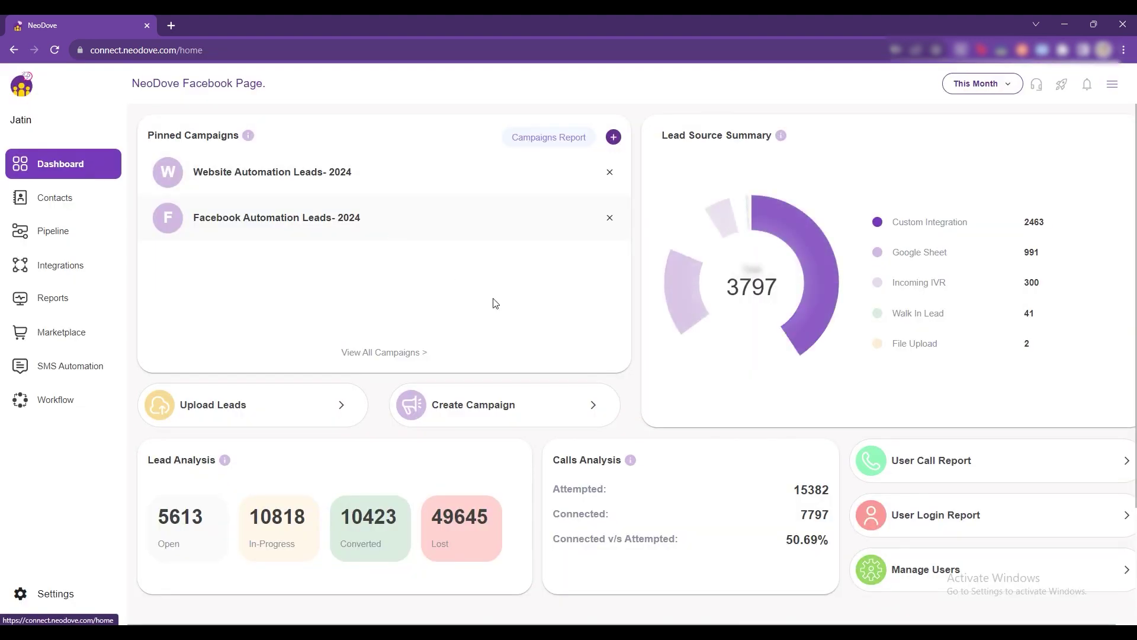